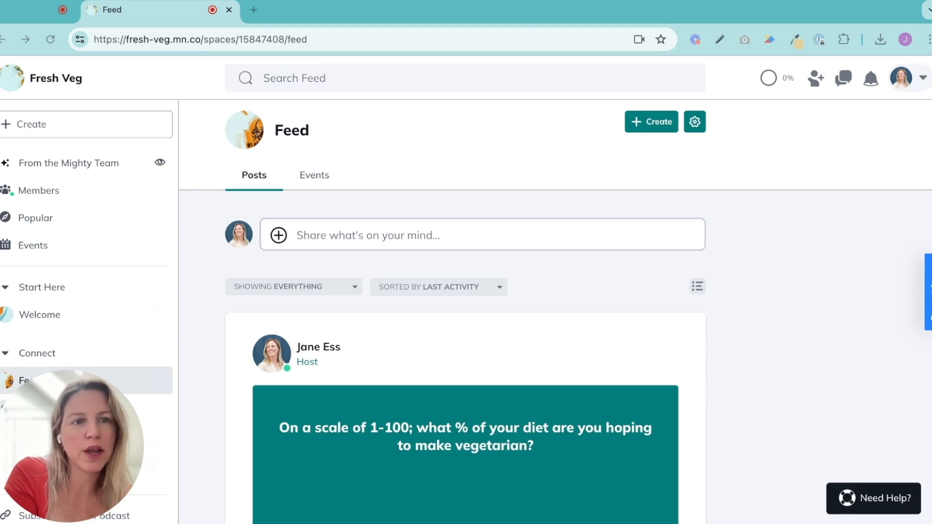
Open the Fresh Veg network's Admin settings and expand the Review Your Branding item in the Get Started checklist
click(903, 78)
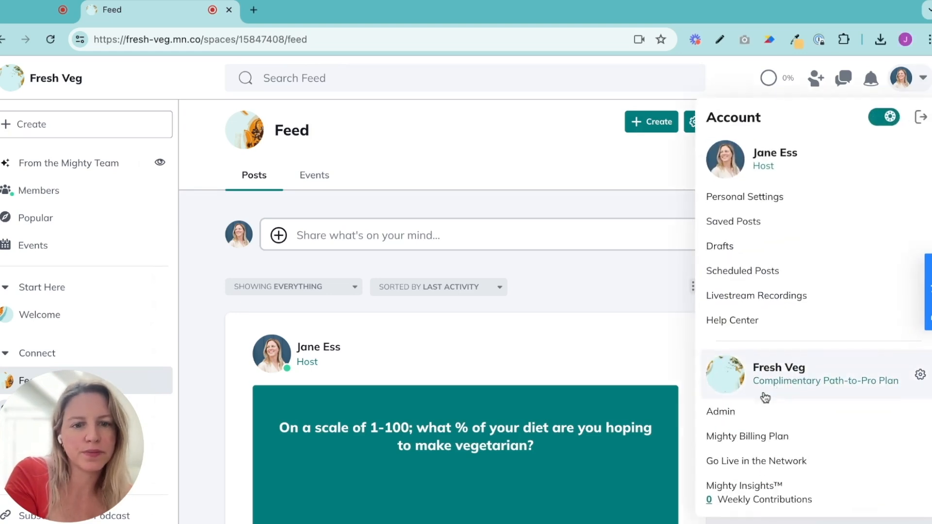
click(721, 412)
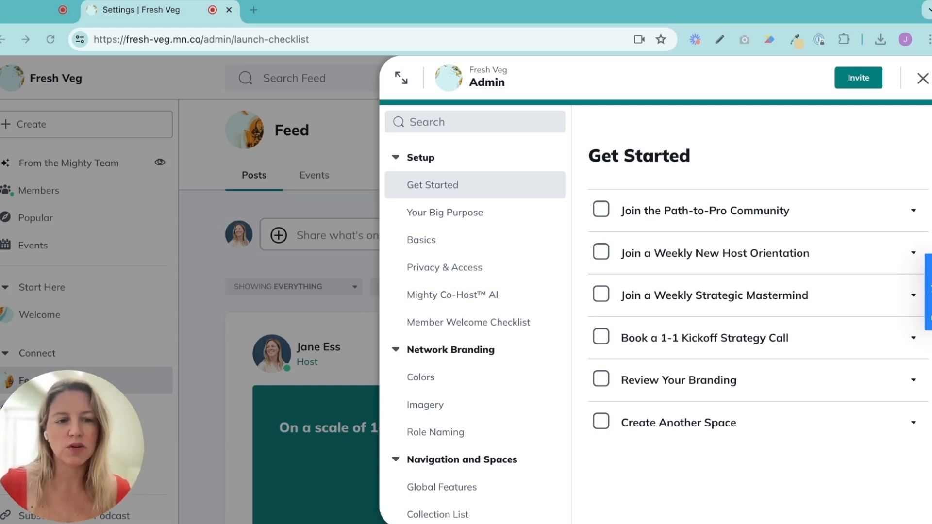
click(839, 381)
click(839, 380)
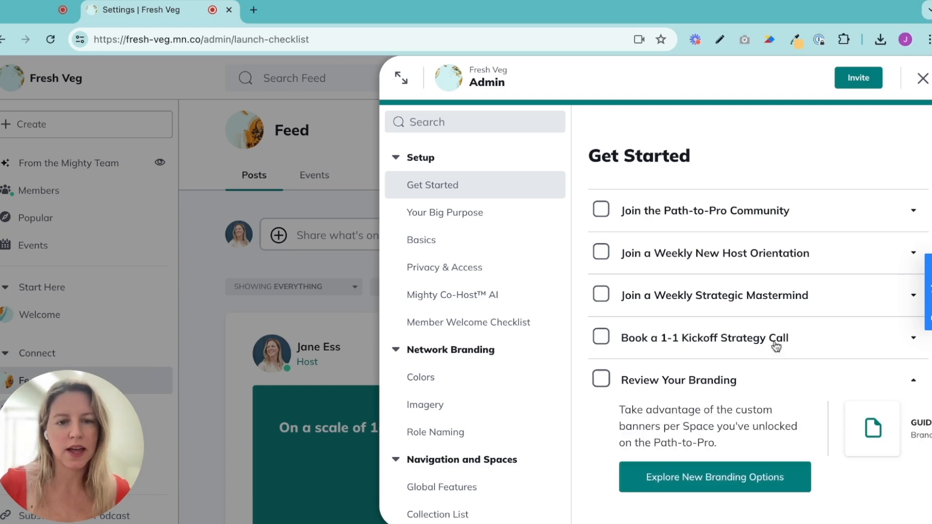
Open the branding guide linked in the checklist item, view its contents slide, and close it again
click(875, 435)
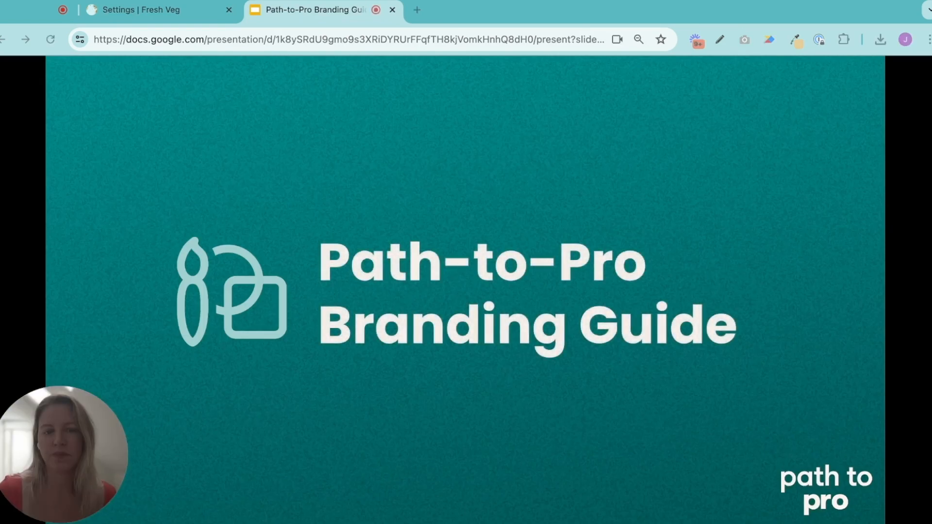
key(Right)
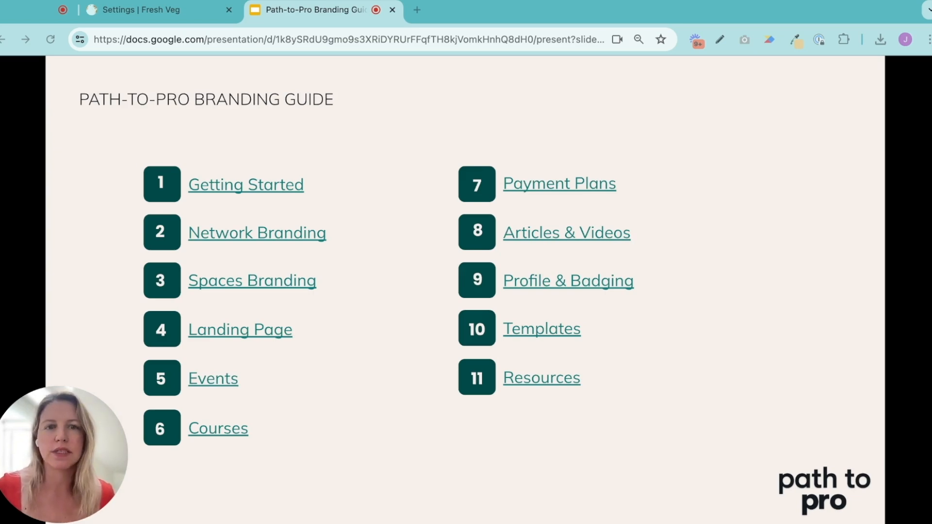
key(super+w)
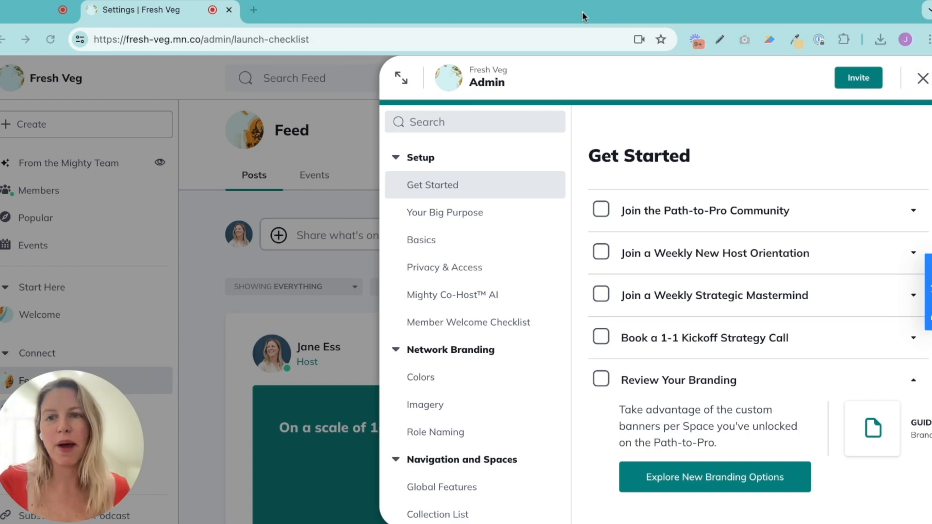
In the network's Imagery settings, replace the Light Mode primary logo with the carrot character image
scroll(476, 315, down, 1)
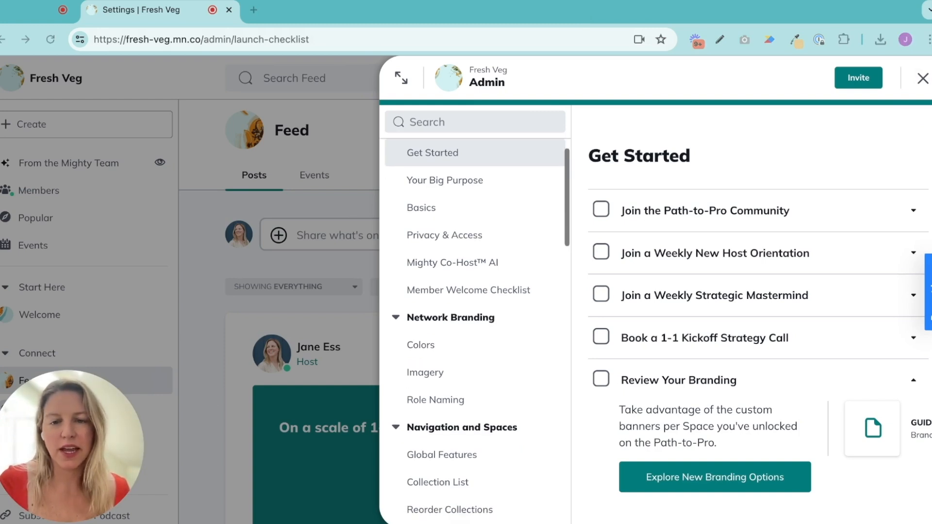
click(515, 374)
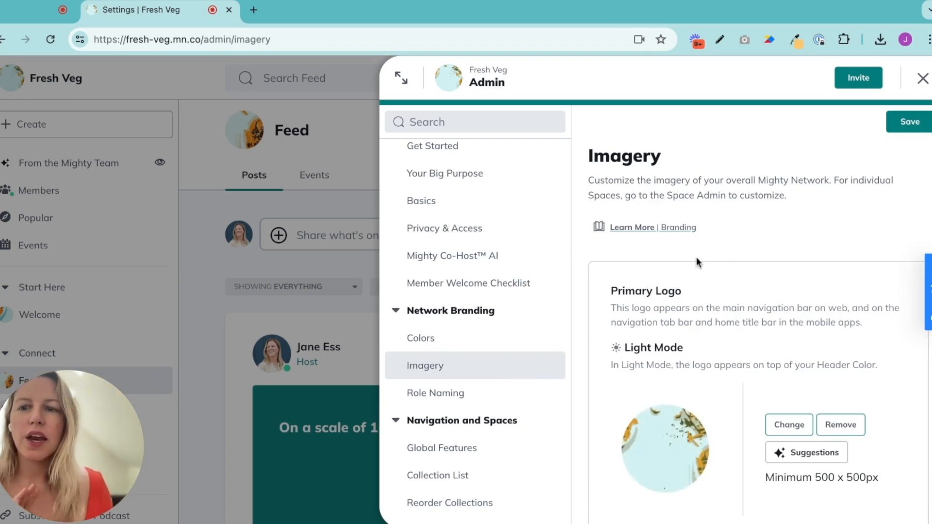
scroll(741, 386, down, 3)
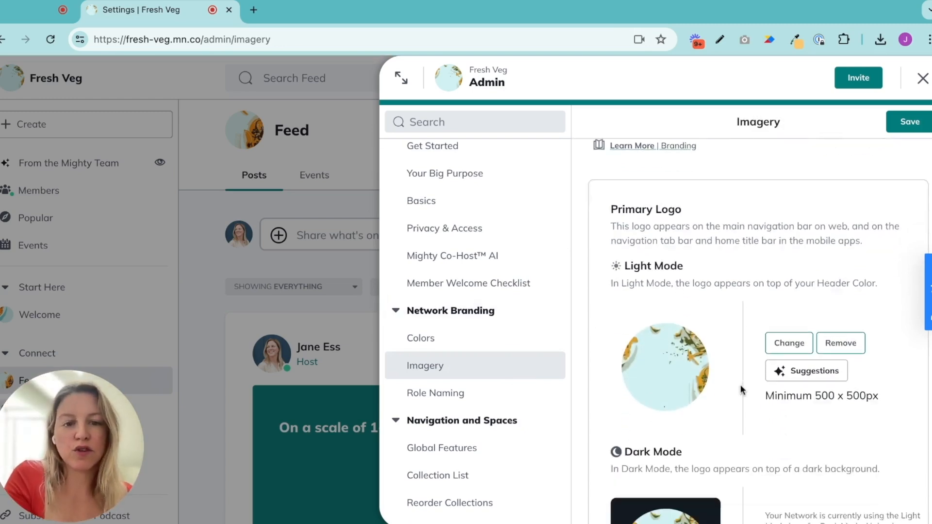
scroll(701, 375, down, 1)
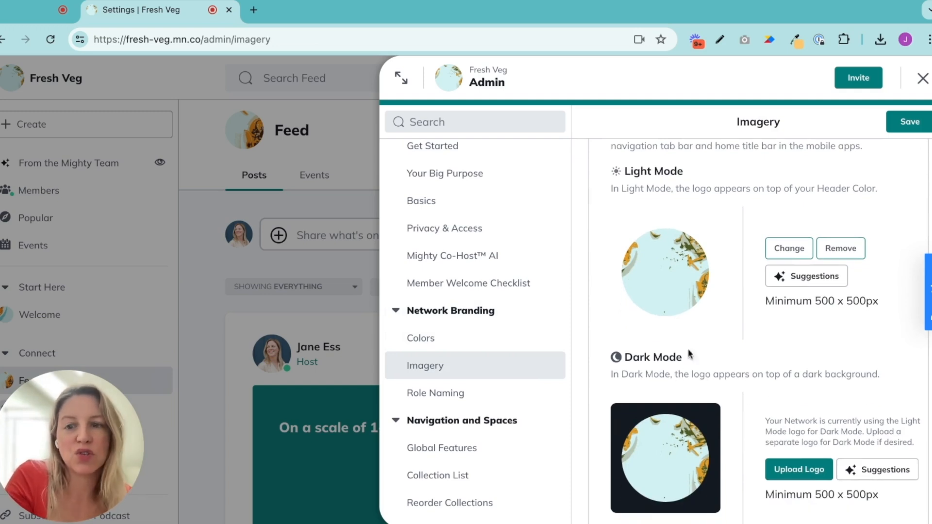
scroll(769, 394, up, 1)
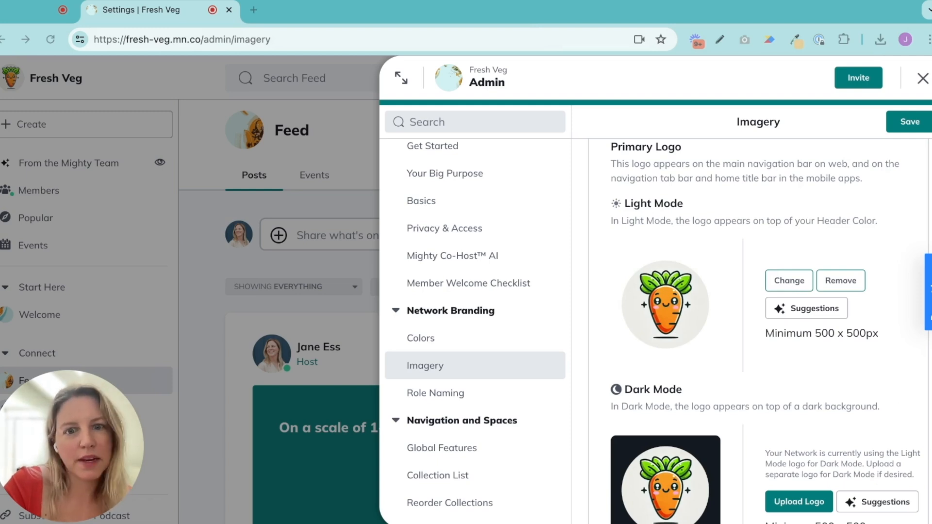
Replace the network's Primary Image with the repeating carrot pattern image and save the image selection
scroll(757, 330, down, 2)
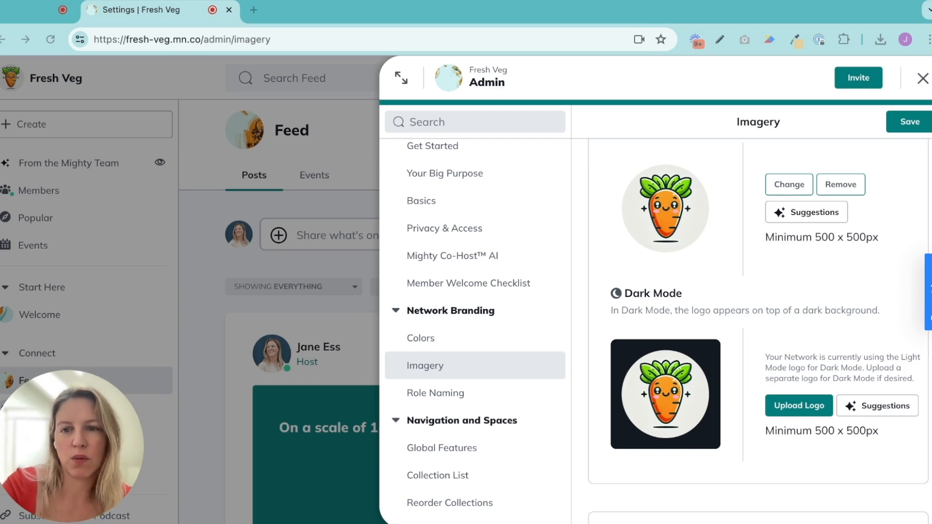
scroll(757, 330, down, 5)
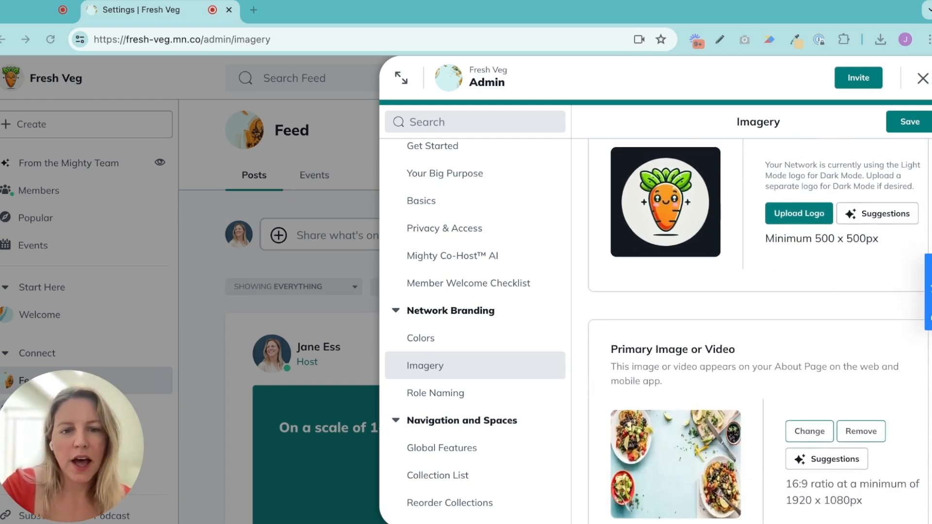
scroll(758, 330, down, 1)
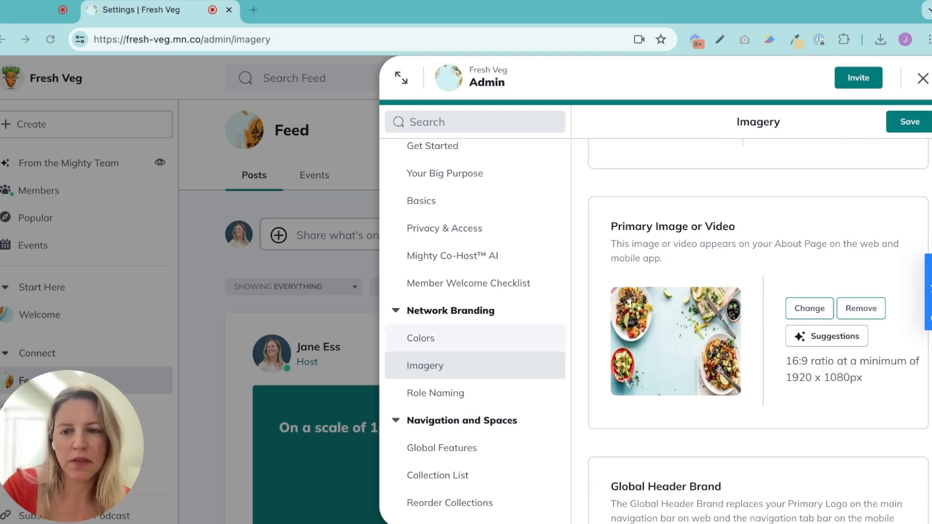
click(810, 311)
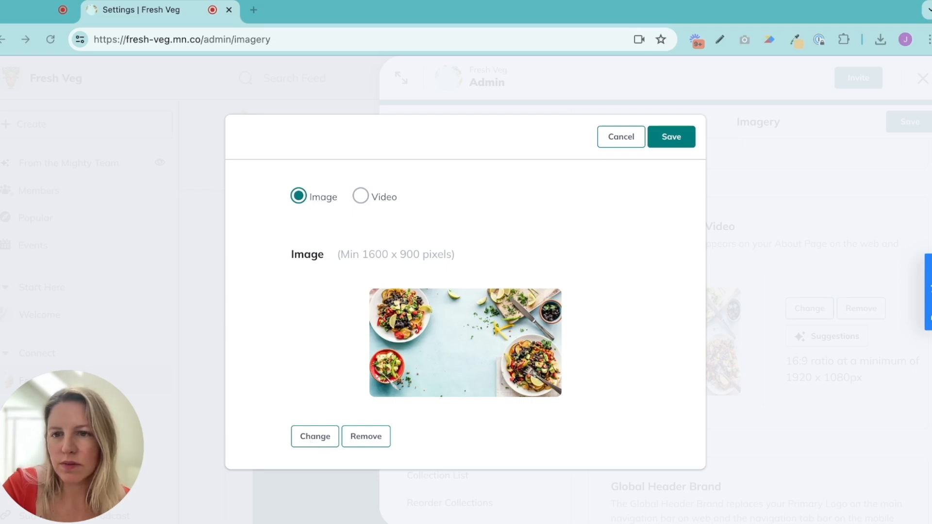
double_click(540, 28)
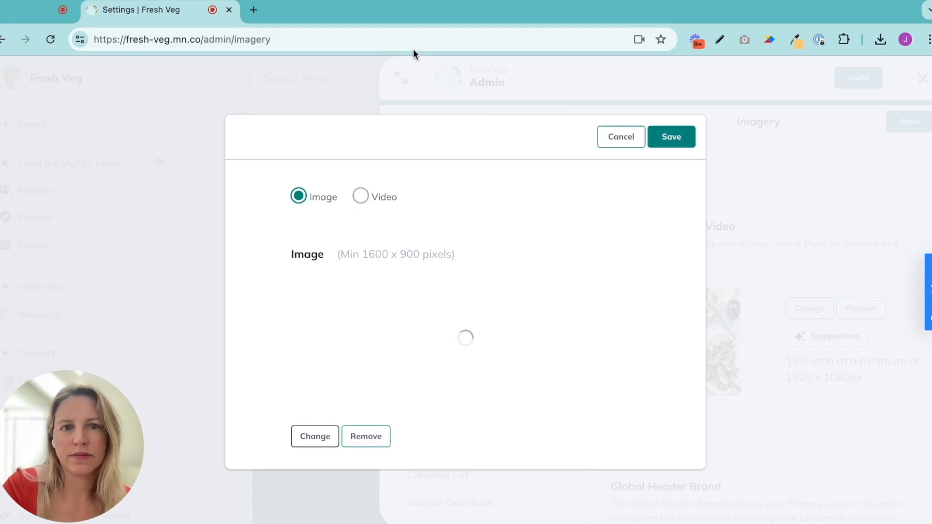
click(672, 138)
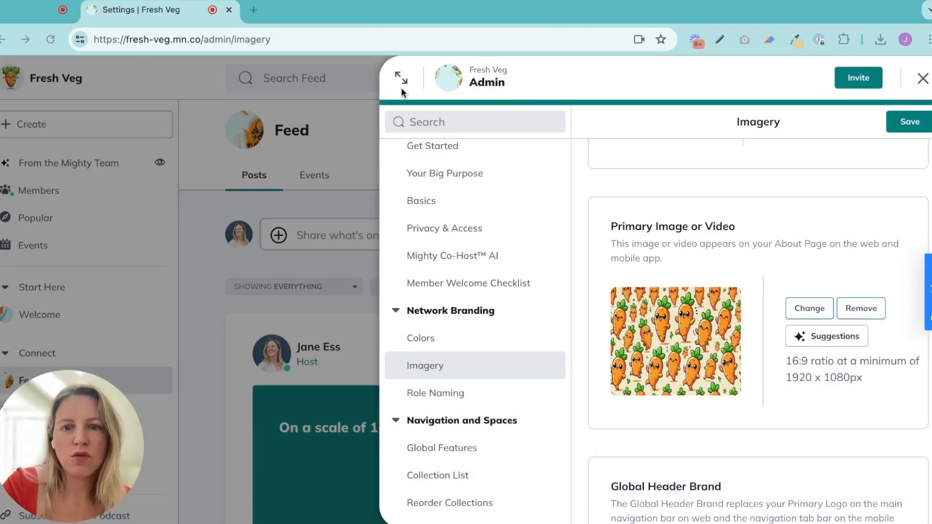
Save the changes to the network's Imagery settings
scroll(757, 330, down, 1)
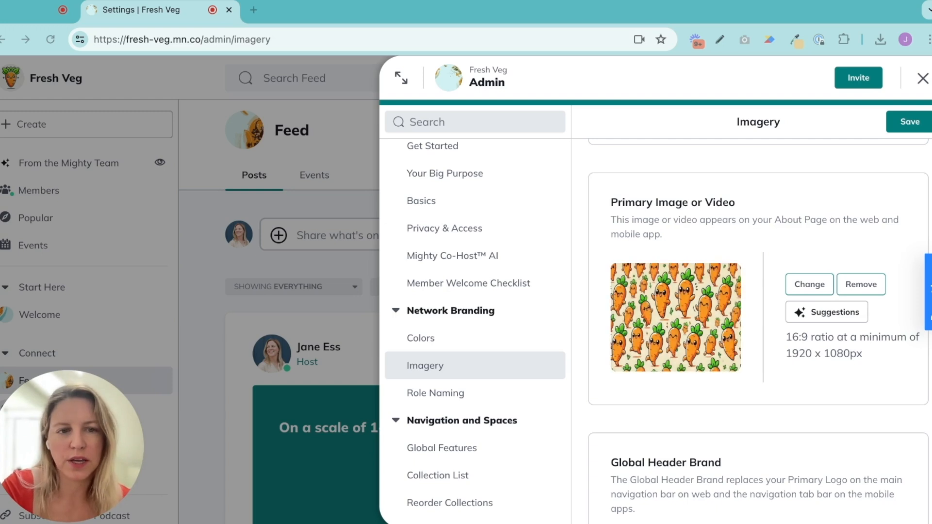
scroll(758, 330, down, 1)
click(909, 122)
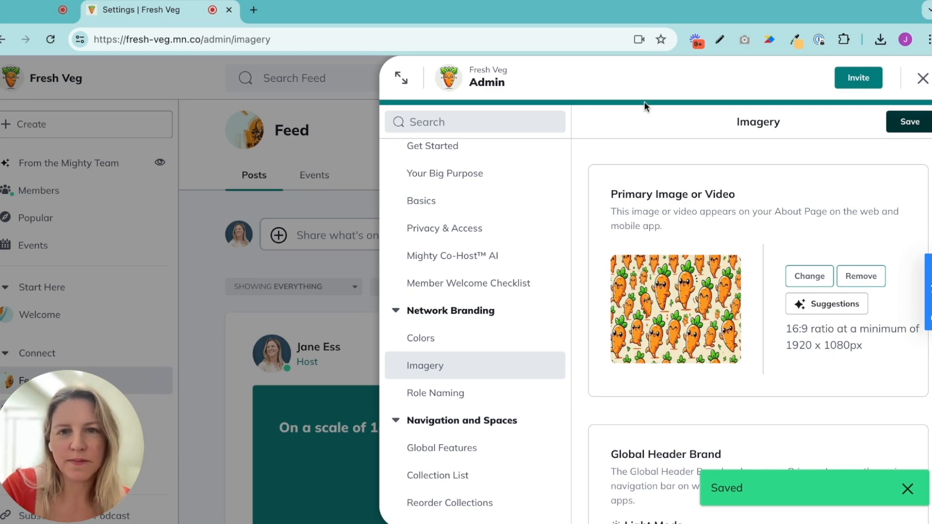
Switch the network's Colors settings to Advanced and set the Header Color to #008000
click(437, 338)
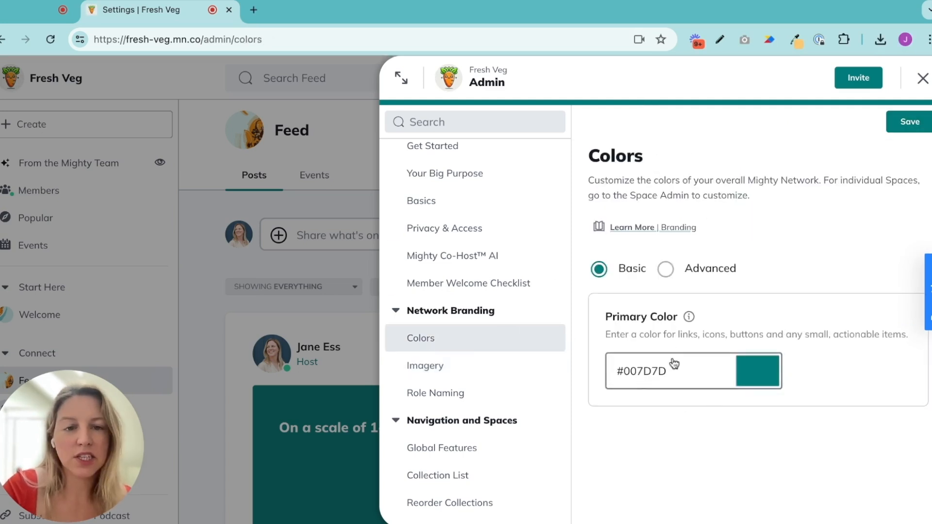
click(667, 270)
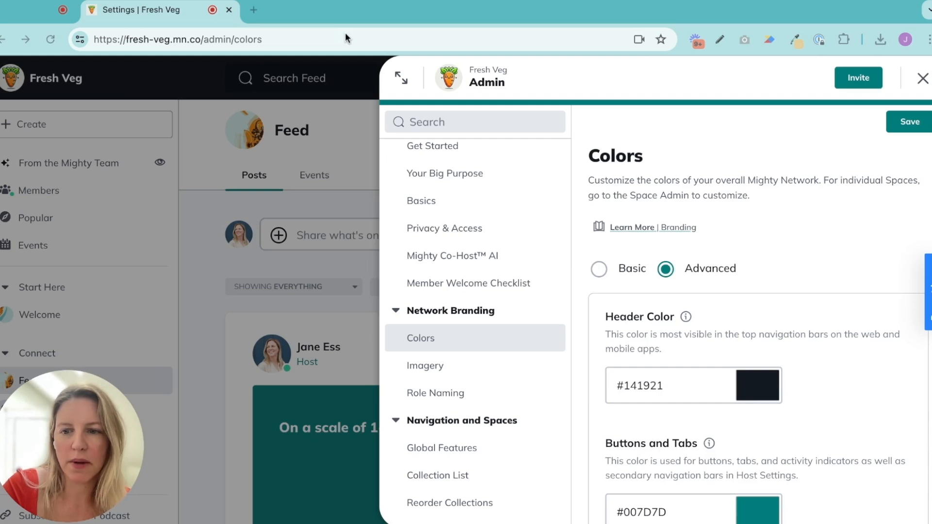
scroll(752, 320, down, 2)
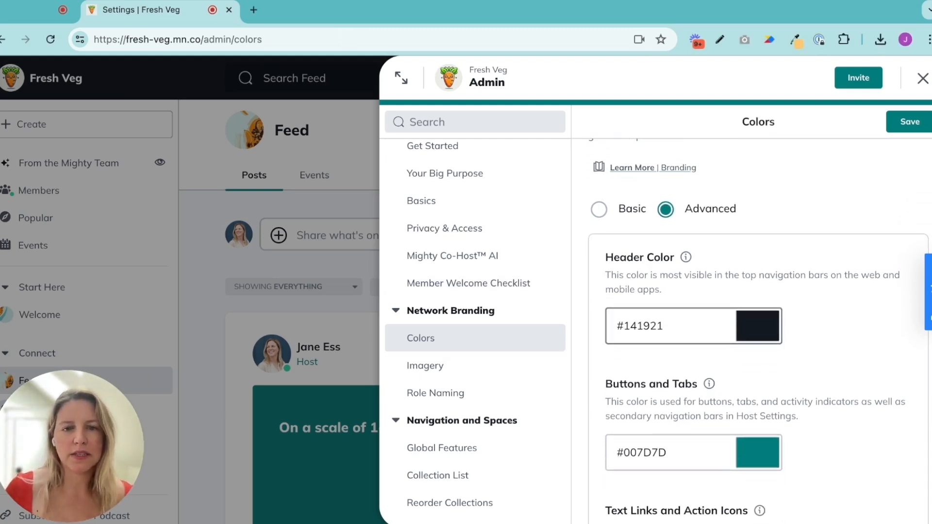
click(758, 326)
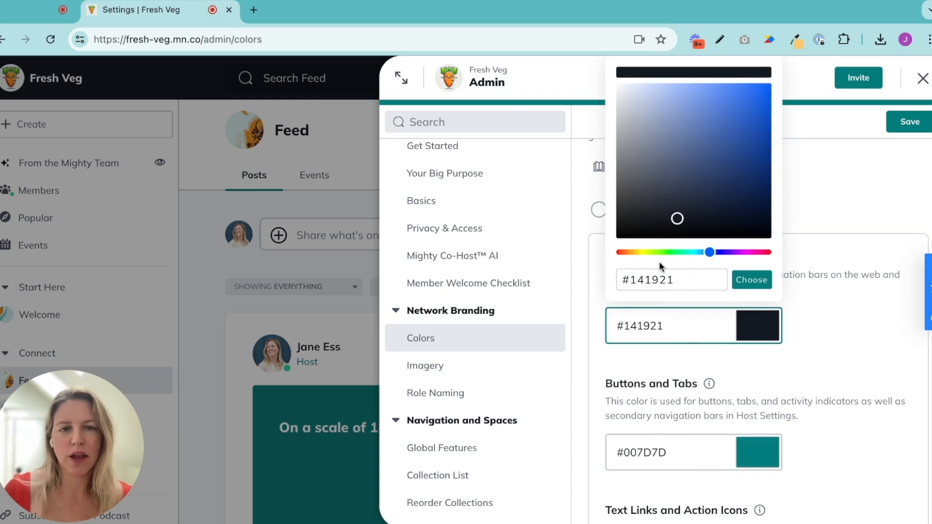
drag(709, 252, 670, 252)
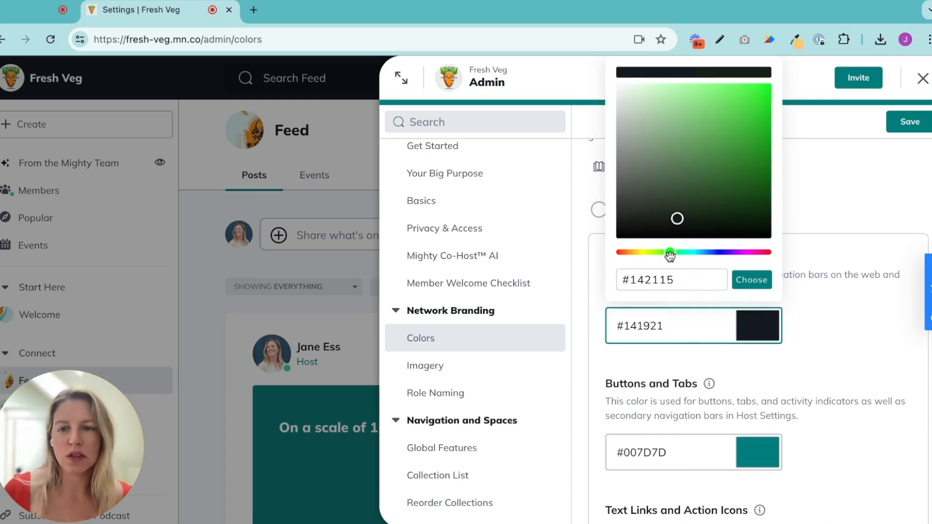
click(676, 281)
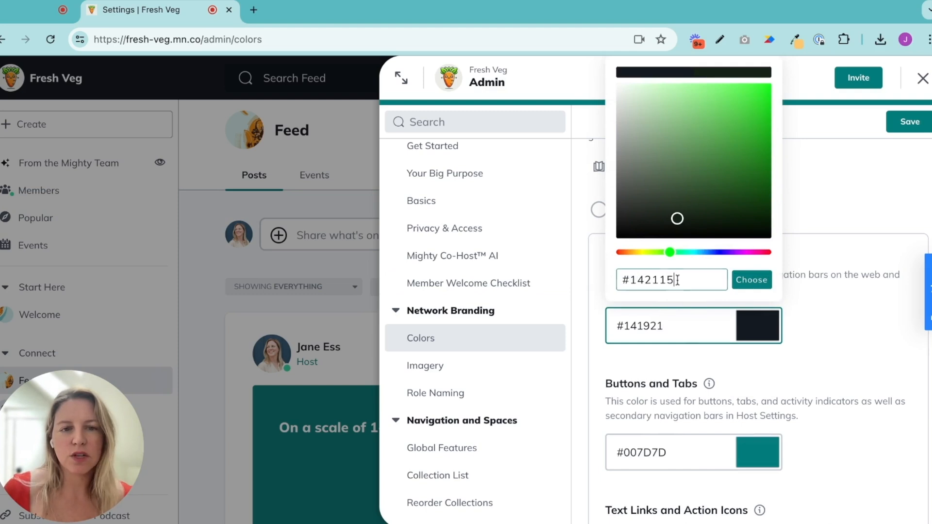
drag(676, 280, 634, 280)
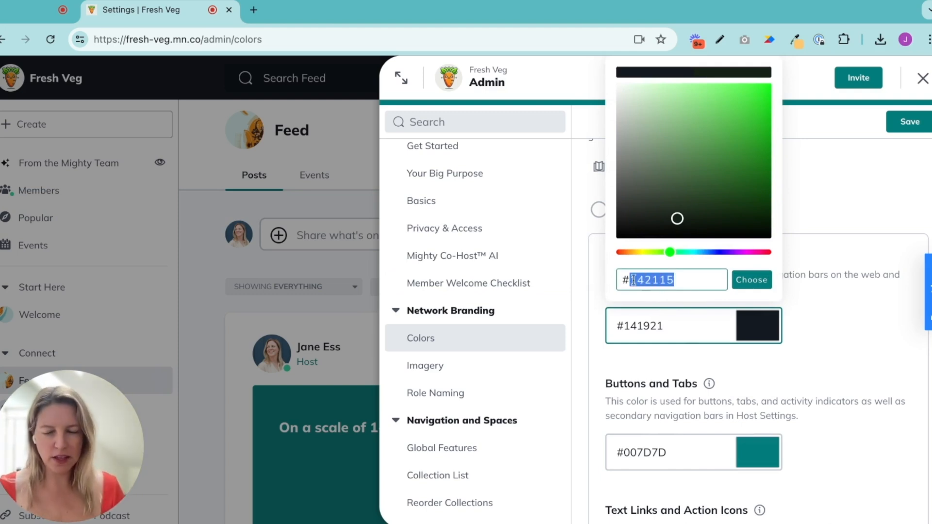
text(008000)
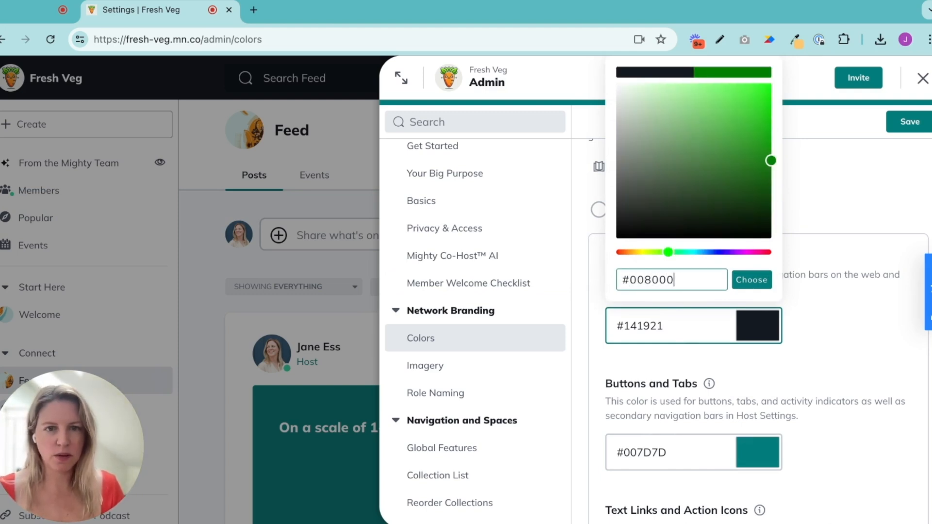
click(757, 281)
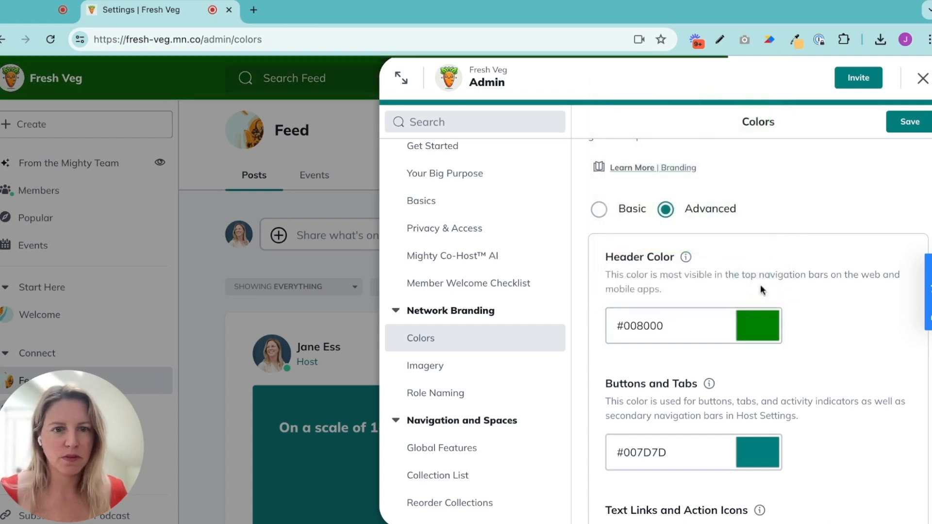
Set the Buttons and Tabs color to #FFB6C1
scroll(760, 335, down, 1)
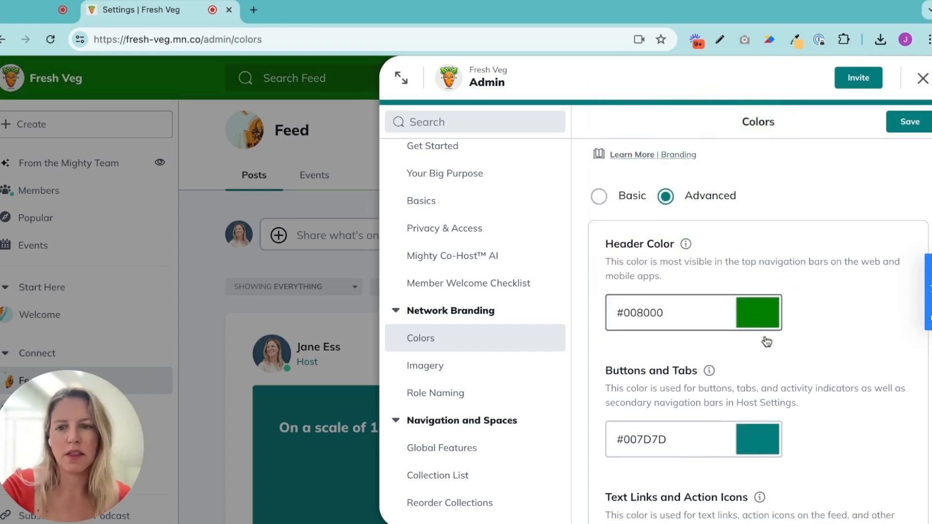
scroll(753, 406, down, 1)
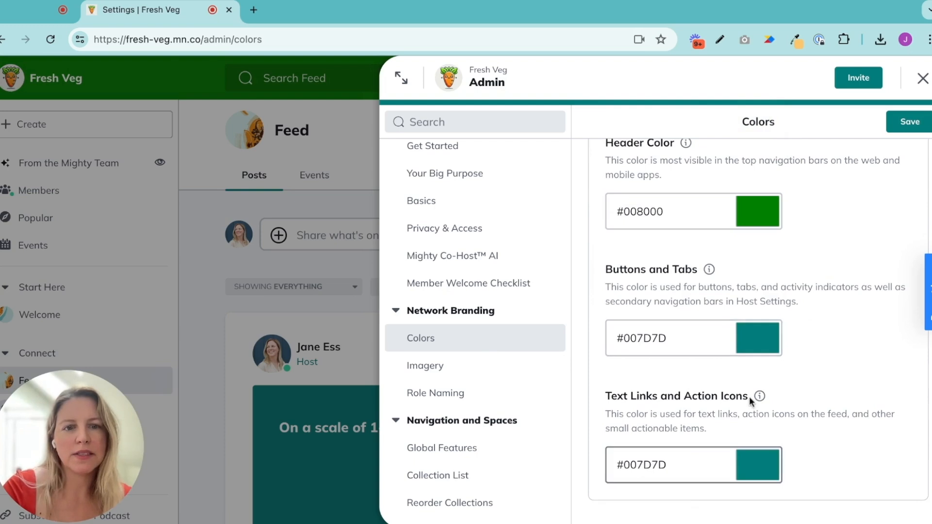
click(671, 342)
click(682, 292)
key(shift+Left)
key(shift+Left)
key(shift+Left)
key(shift+Left)
key(shift+Left)
key(shift+Left)
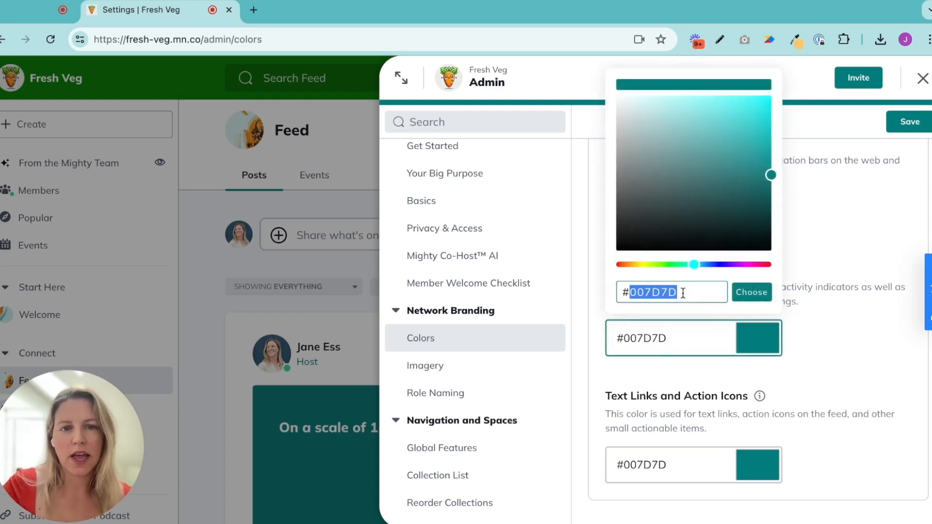
text(ff)
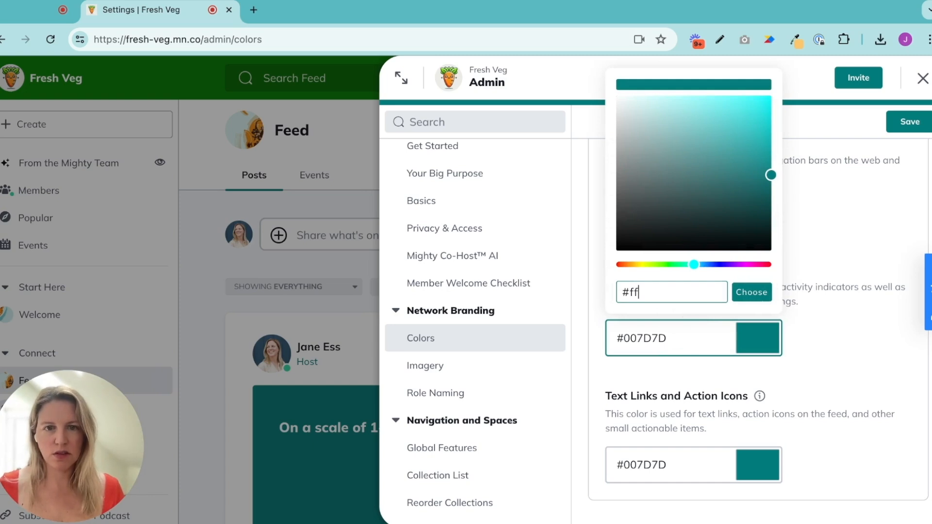
text(b6c1)
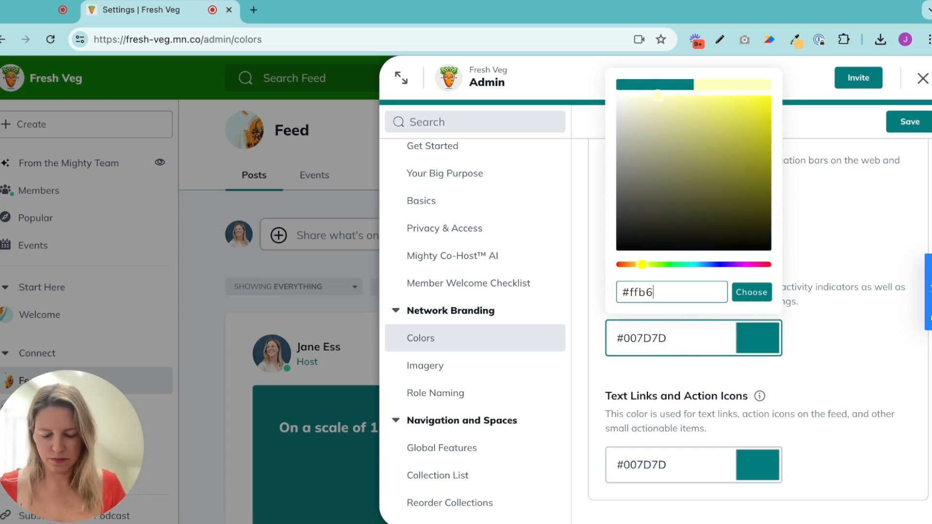
click(752, 300)
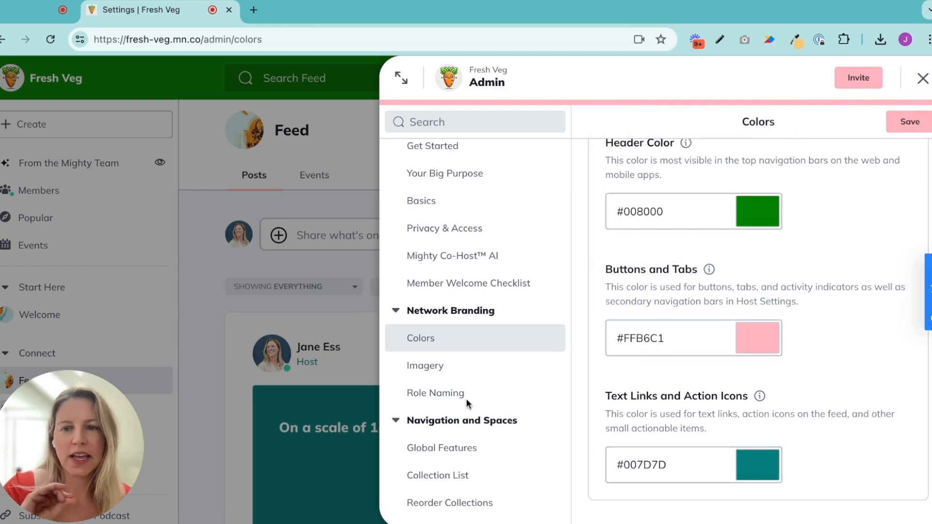
Set the Text Links and Action Icons color to #FF8C00
click(673, 467)
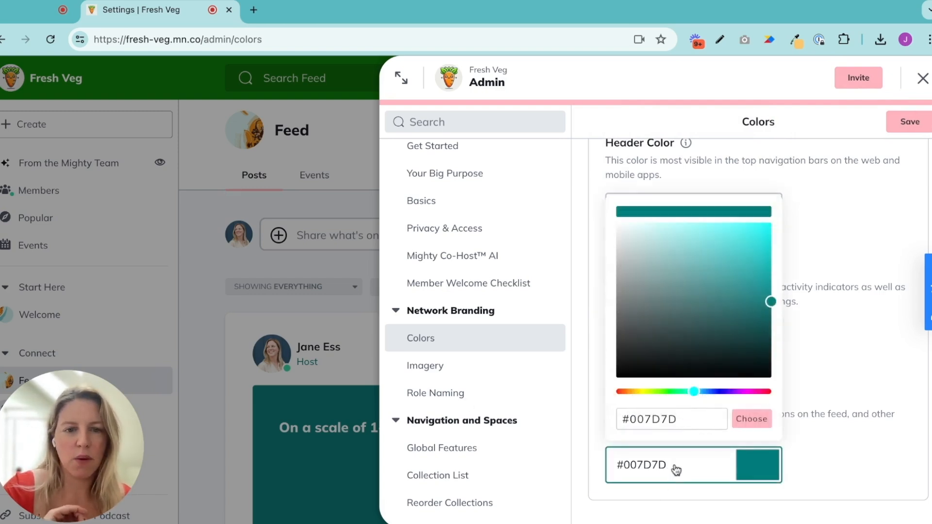
drag(694, 391, 650, 392)
click(685, 419)
key(BackSpace)
key(shift+Left)
key(shift+Left)
key(shift+Left)
key(shift+Left)
key(shift+Left)
click(630, 418)
key(BackSpace)
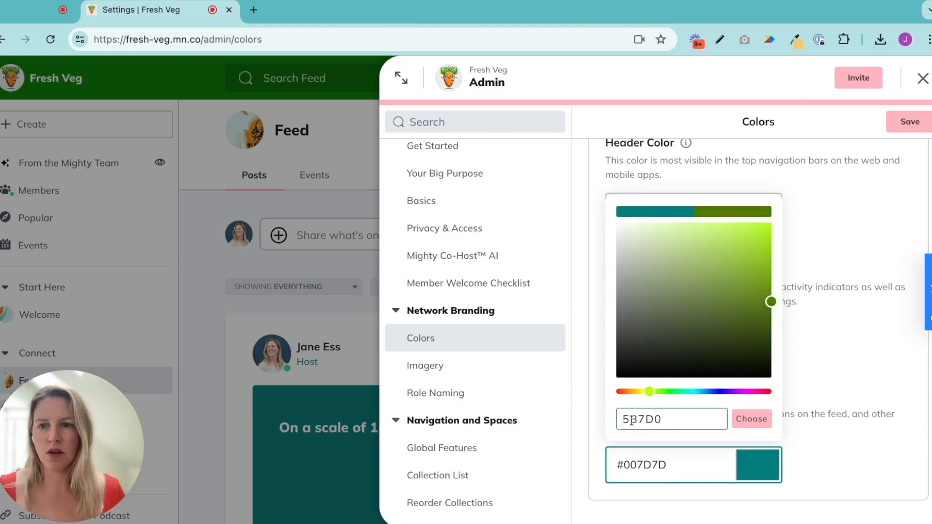
text(ff)
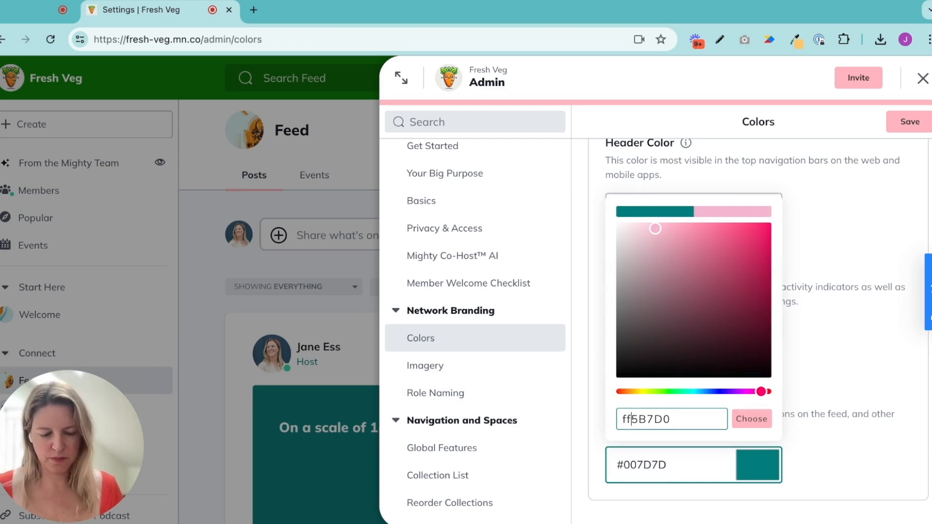
key(BackSpace)
text(0)
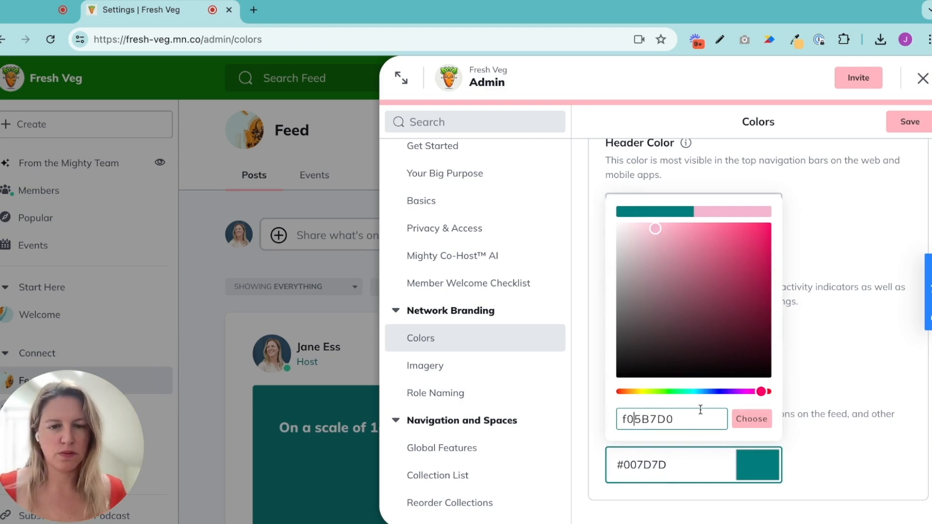
drag(697, 414, 590, 413)
key(BackSpace)
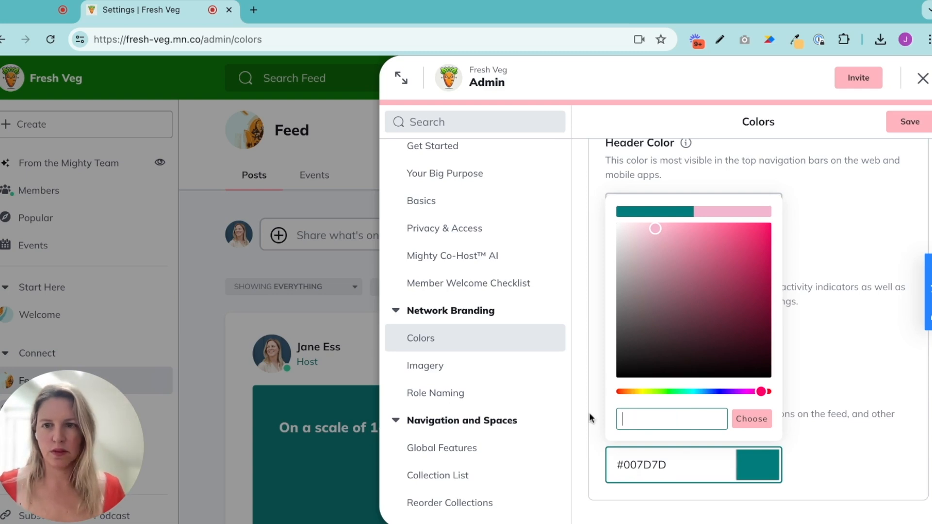
text(ff8c00)
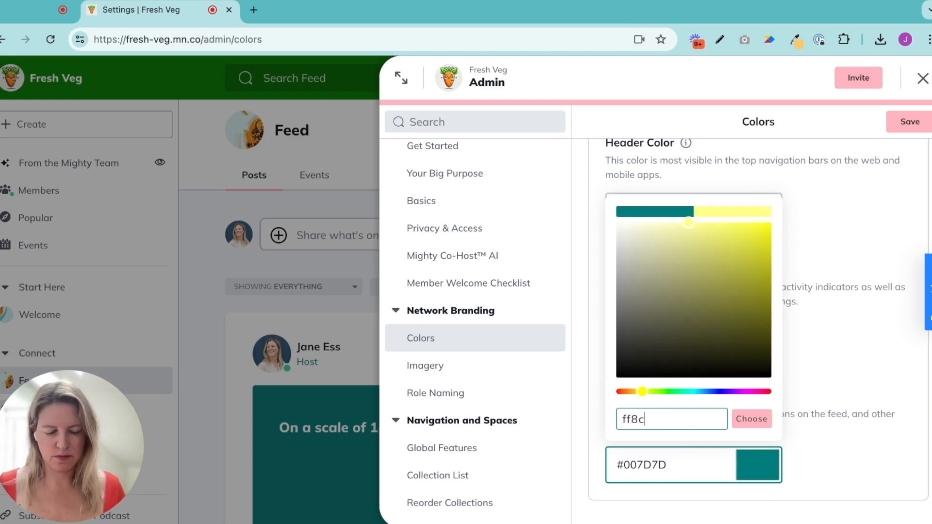
click(756, 430)
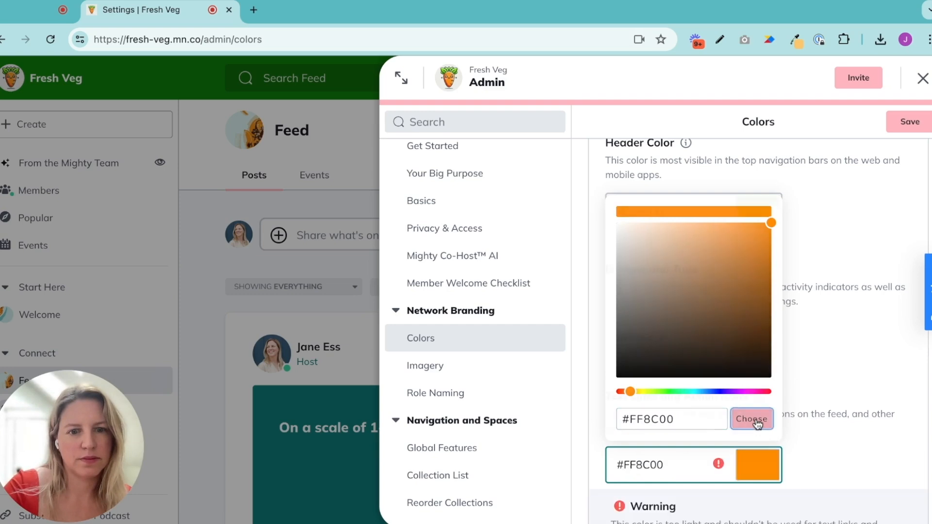
Switch the Text Links and Action Icons color to the suggested darker orange #E65000 and save the Colors settings
scroll(776, 432, down, 1)
scroll(761, 429, down, 1)
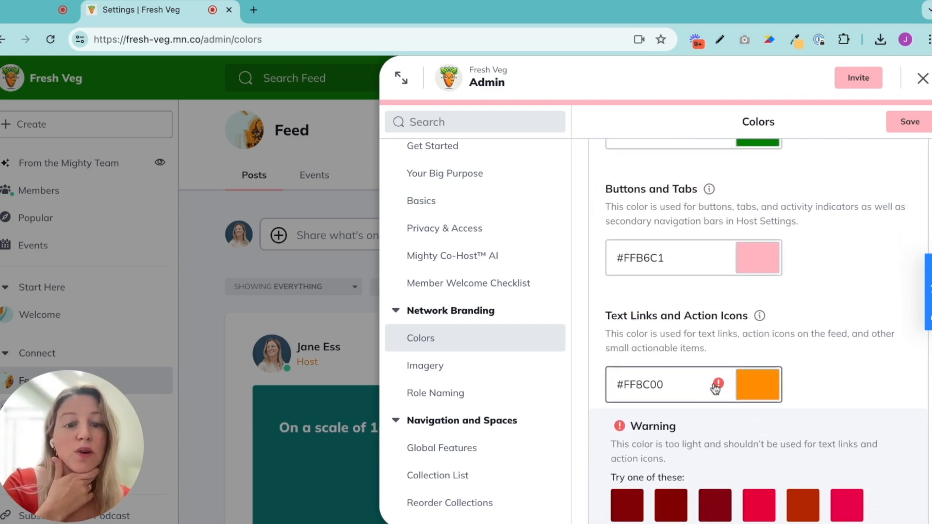
scroll(792, 397, down, 1)
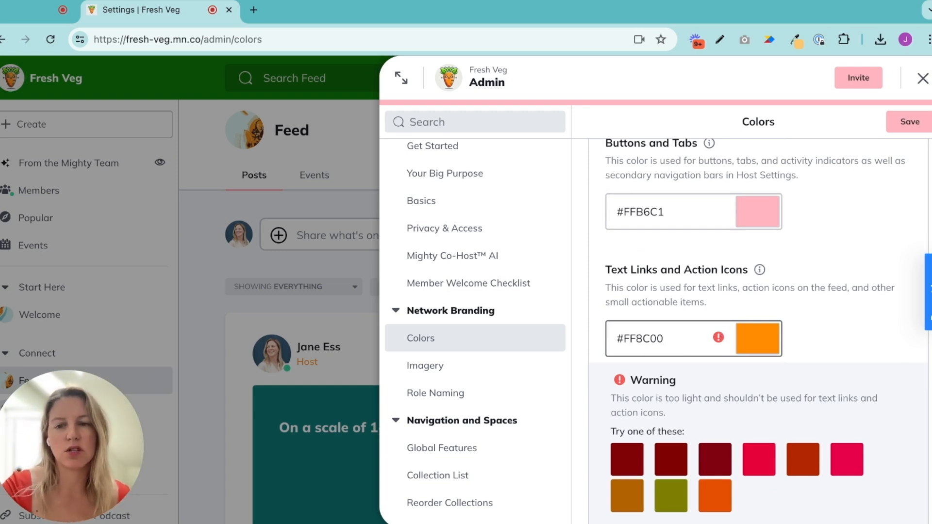
scroll(665, 371, down, 1)
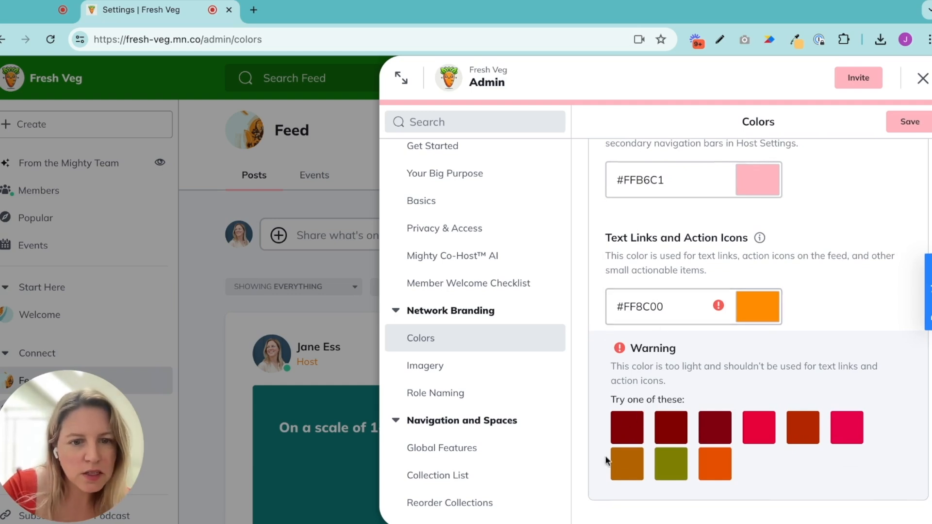
click(714, 472)
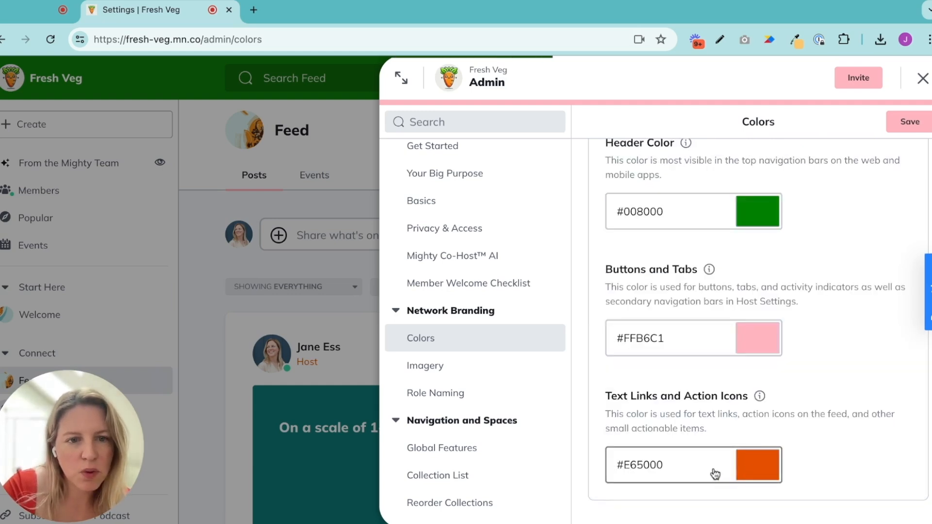
click(903, 128)
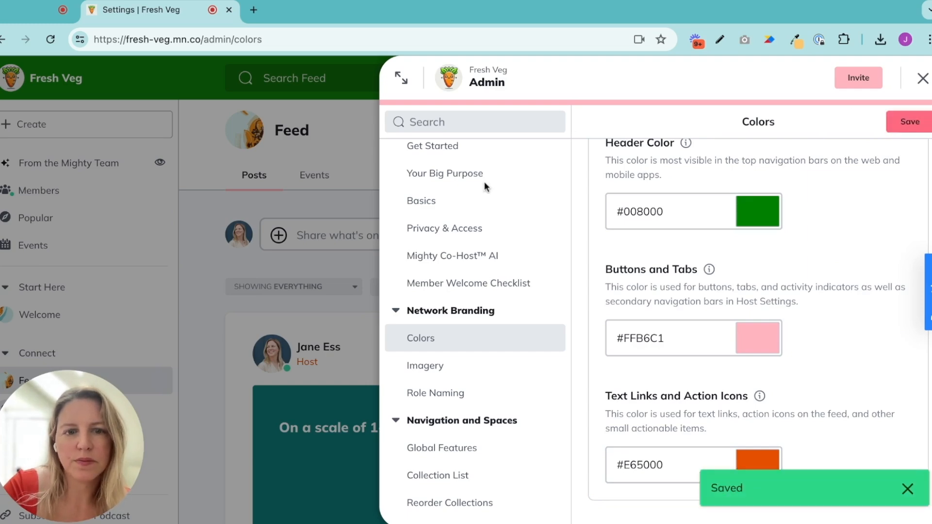
Leave the admin settings, reload the Feed and check how the new brand colors look on its posts
click(923, 79)
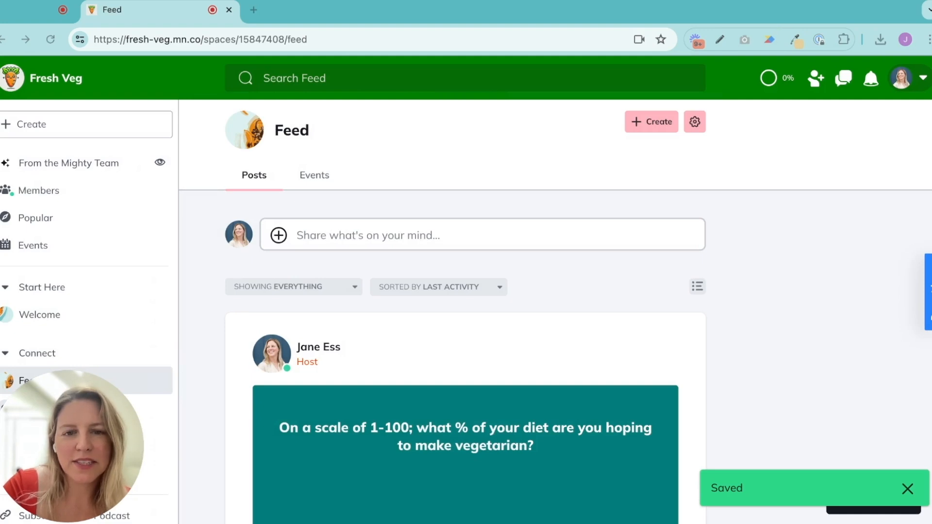
click(50, 40)
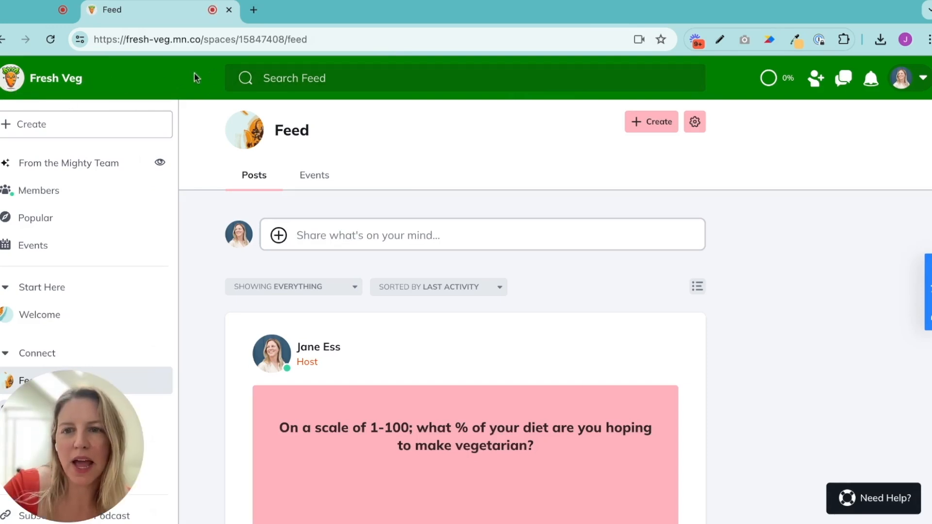
scroll(388, 374, down, 1)
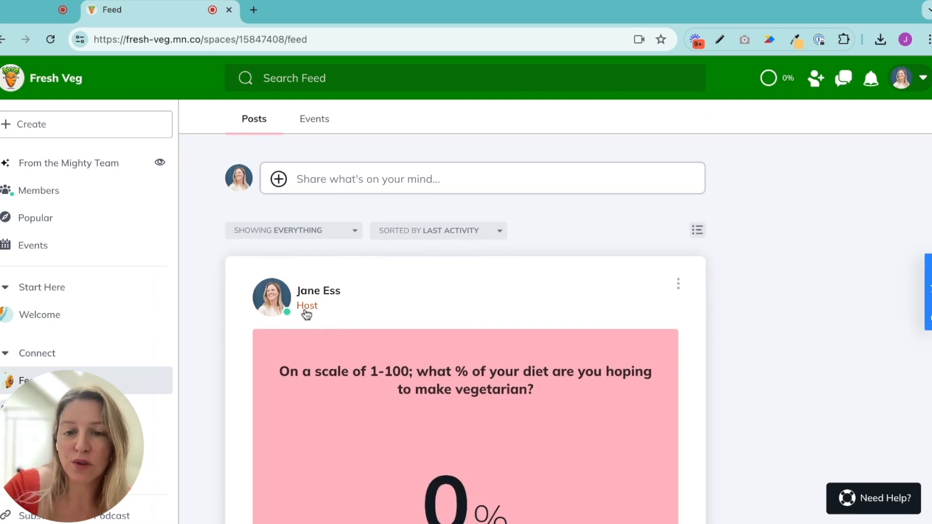
scroll(381, 368, down, 10)
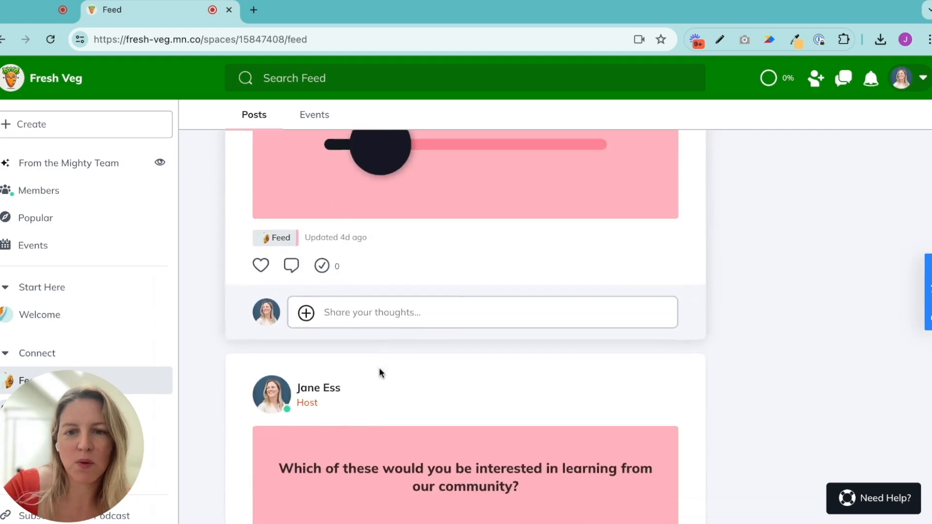
scroll(381, 369, down, 8)
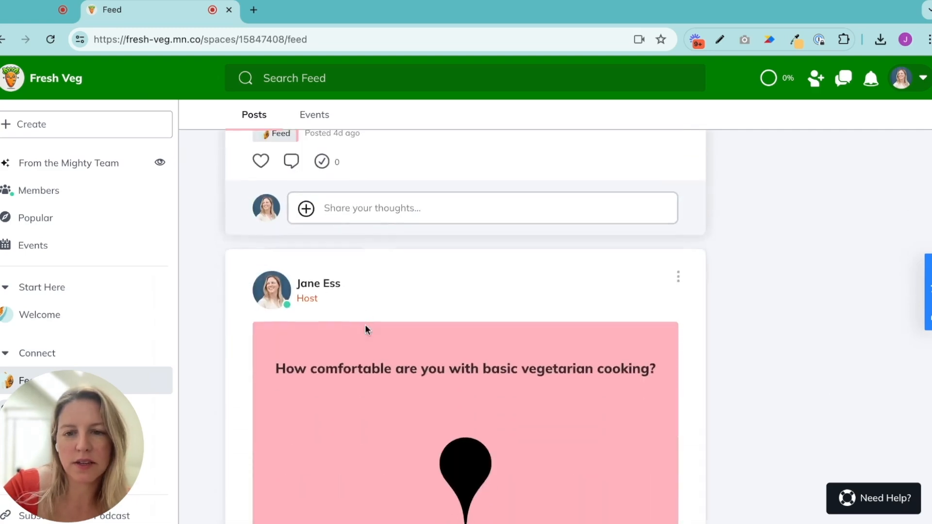
scroll(363, 330, up, 18)
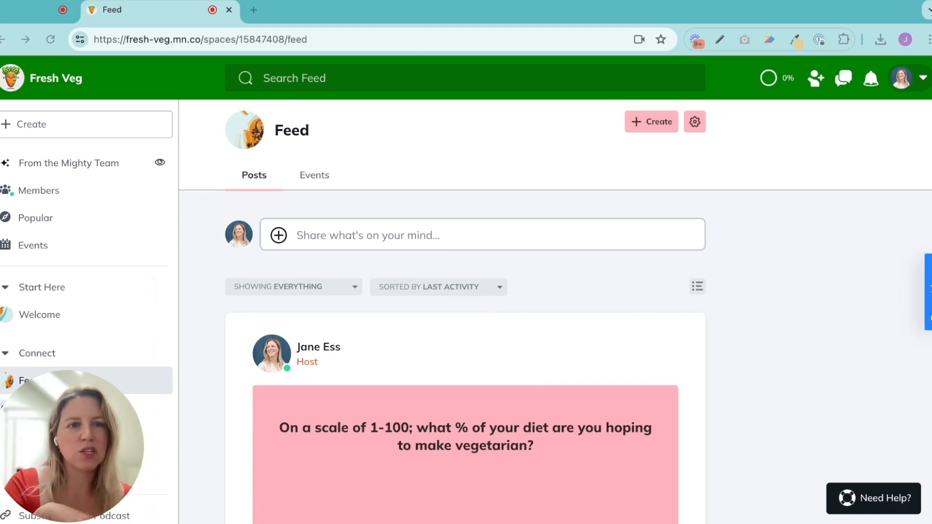
Open the network's Role Naming settings in Admin
click(906, 78)
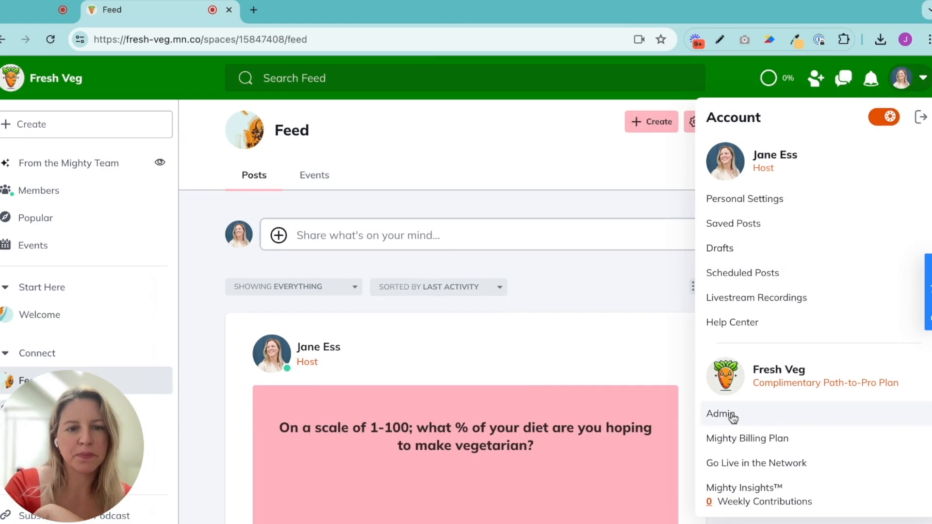
click(733, 416)
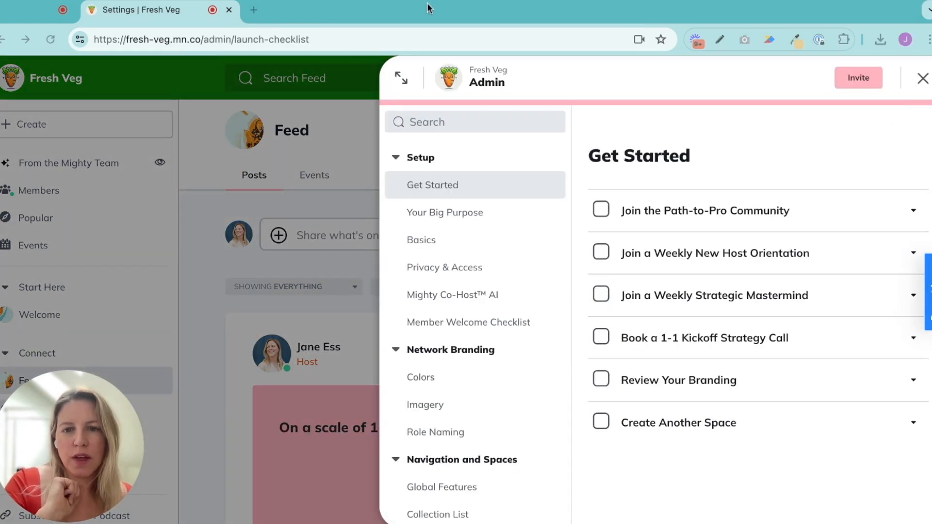
click(453, 433)
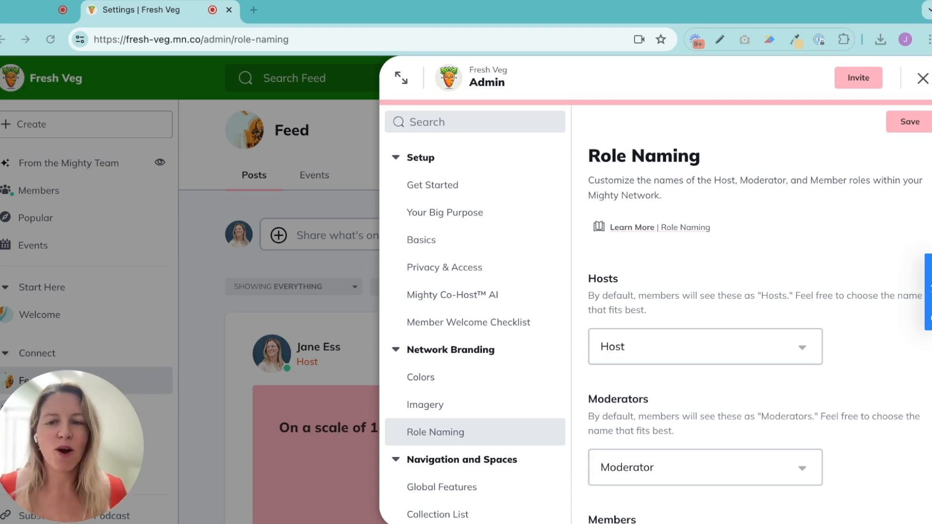
Examine the name choices offered for the Hosts and Members roles without changing either one
scroll(757, 315, down, 2)
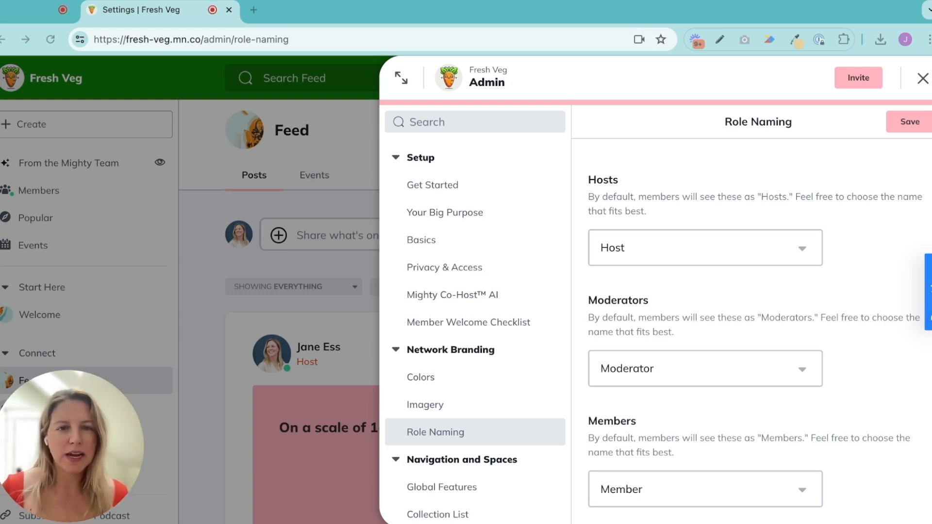
click(806, 251)
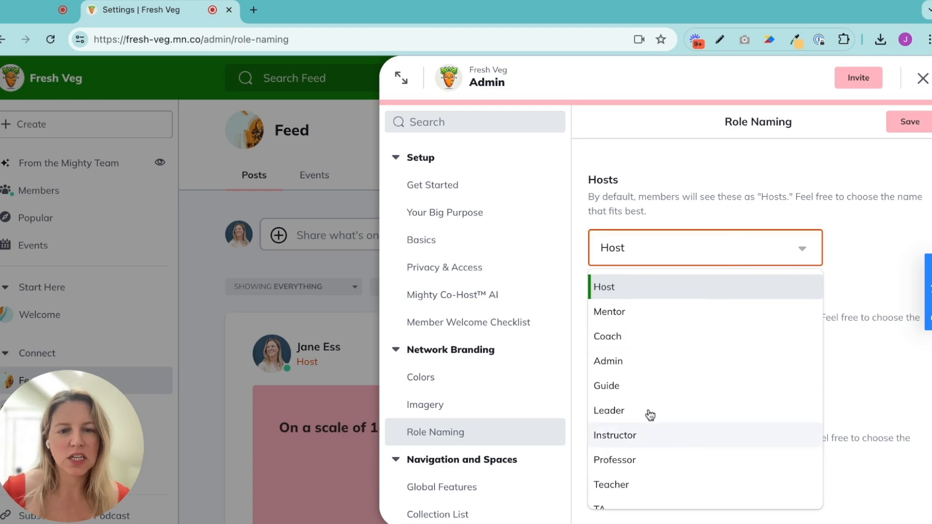
scroll(633, 437, down, 1)
scroll(634, 438, down, 1)
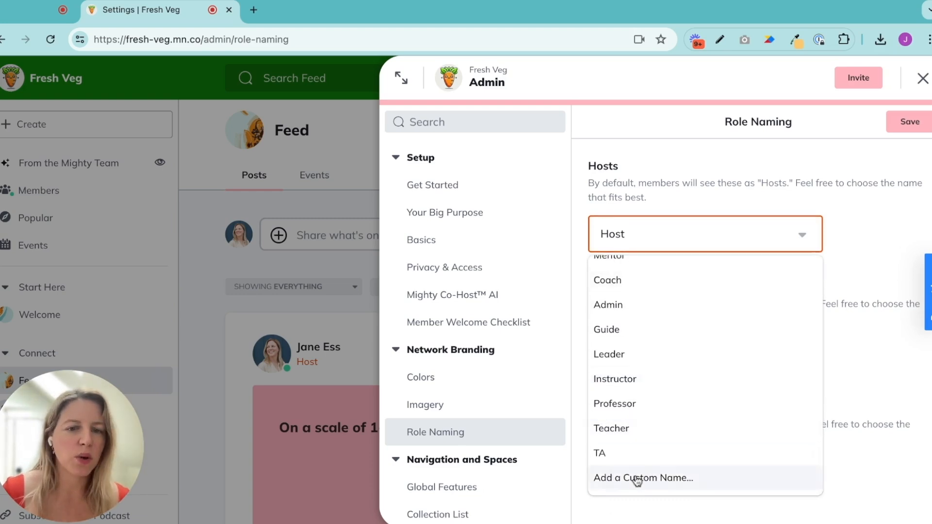
click(853, 259)
scroll(709, 306, down, 1)
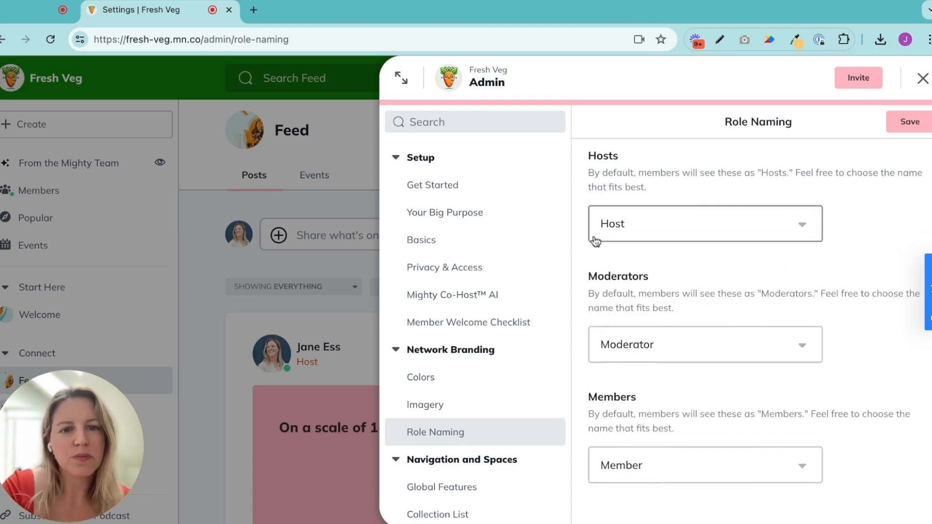
click(807, 470)
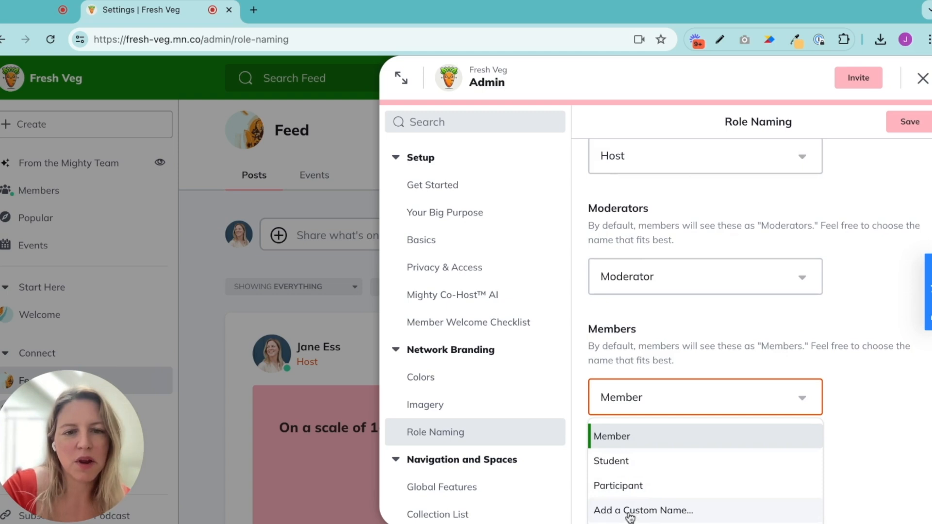
click(840, 348)
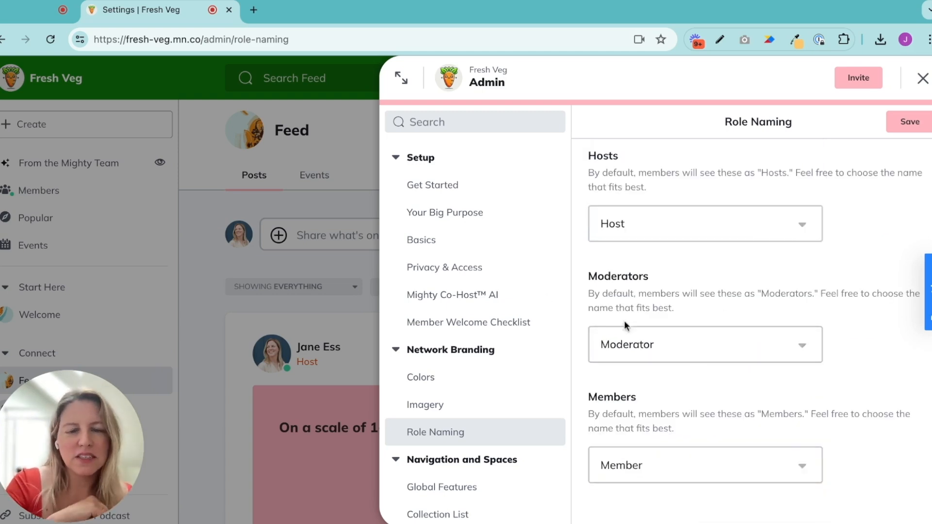
Give the Moderators role a custom name and set its Singular Name to "Mods"
click(712, 350)
scroll(652, 437, down, 3)
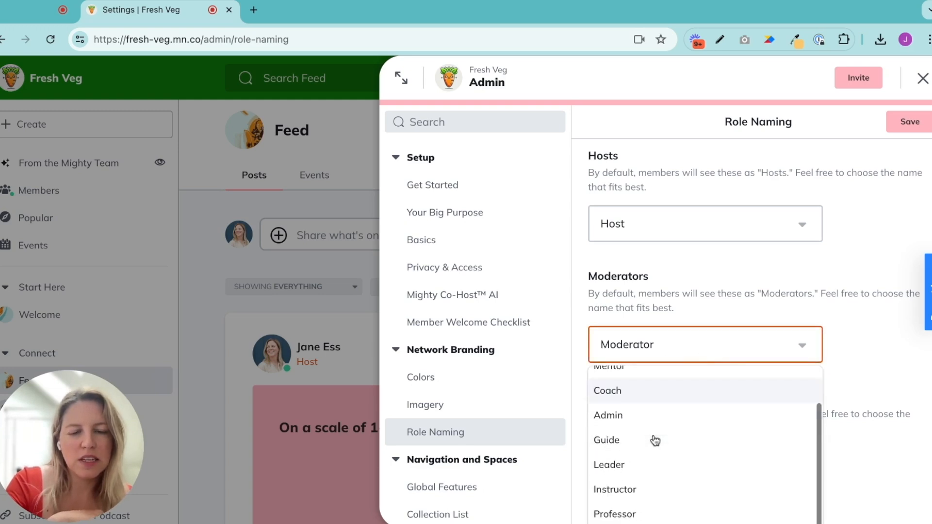
scroll(654, 442, down, 2)
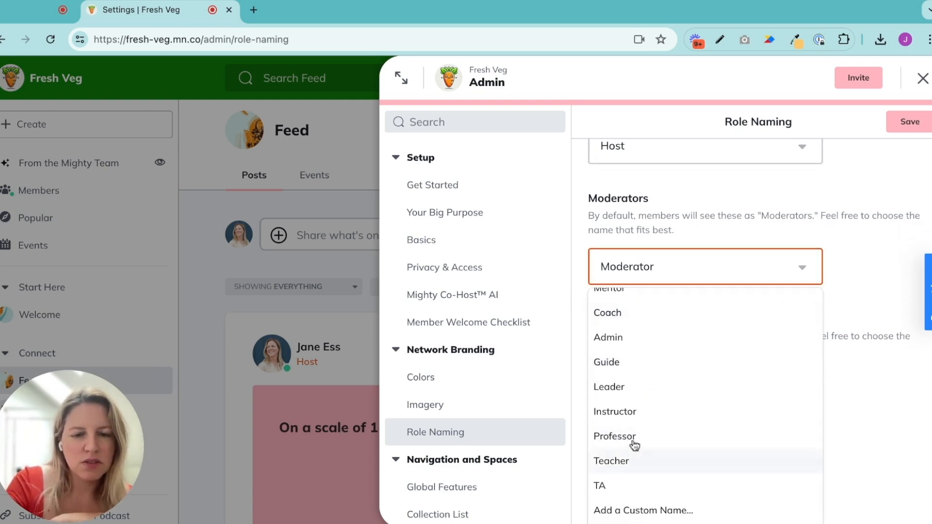
click(646, 509)
click(687, 386)
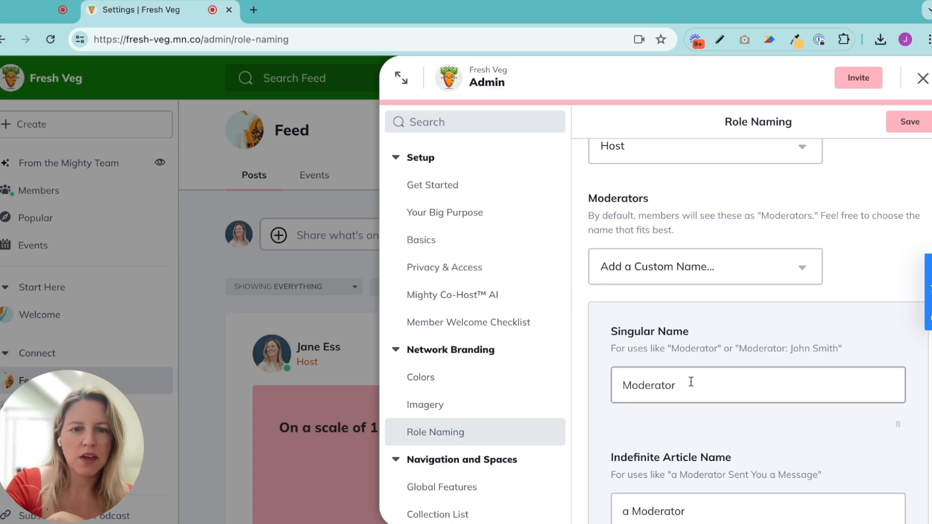
key(BackSpace)
key(BackSpace)
key(BackSpace)
key(BackSpace)
key(BackSpace)
key(BackSpace)
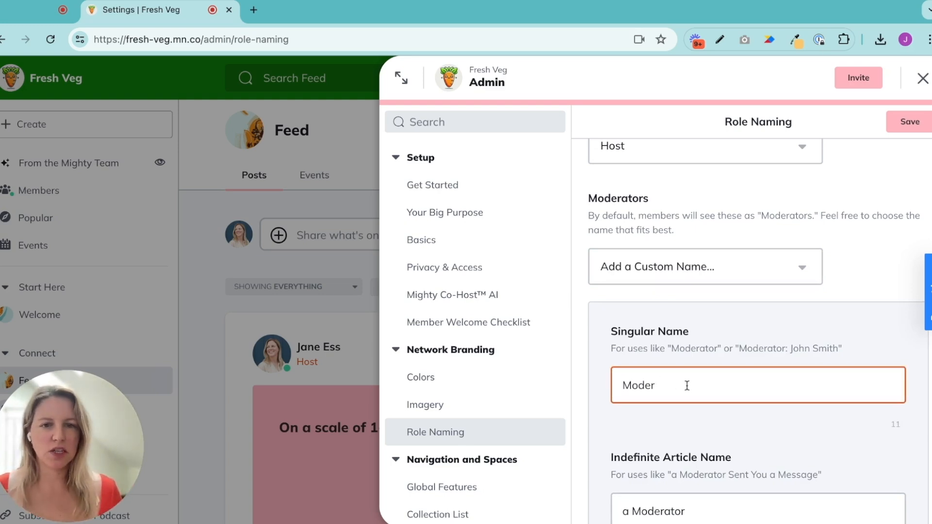
text(s)
scroll(690, 387, down, 3)
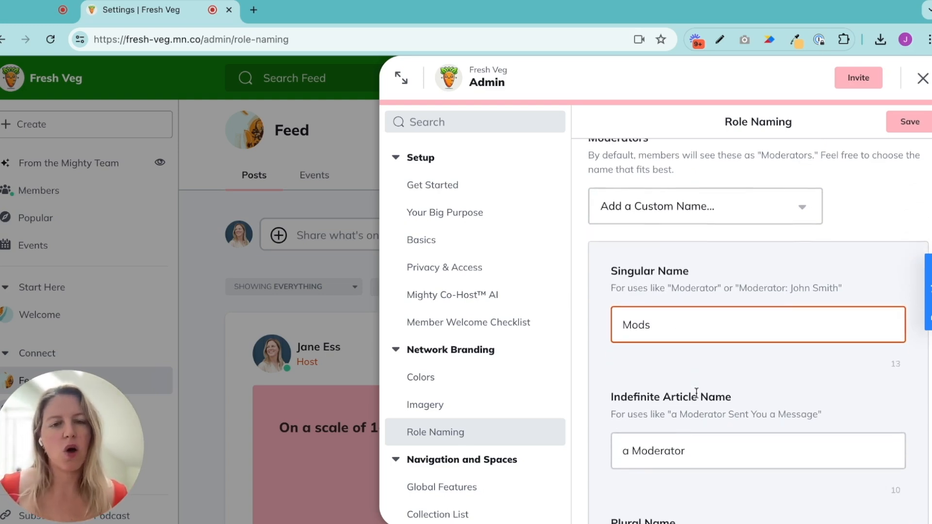
Set the Moderators role's Indefinite Article Name to "a Mod"
click(693, 387)
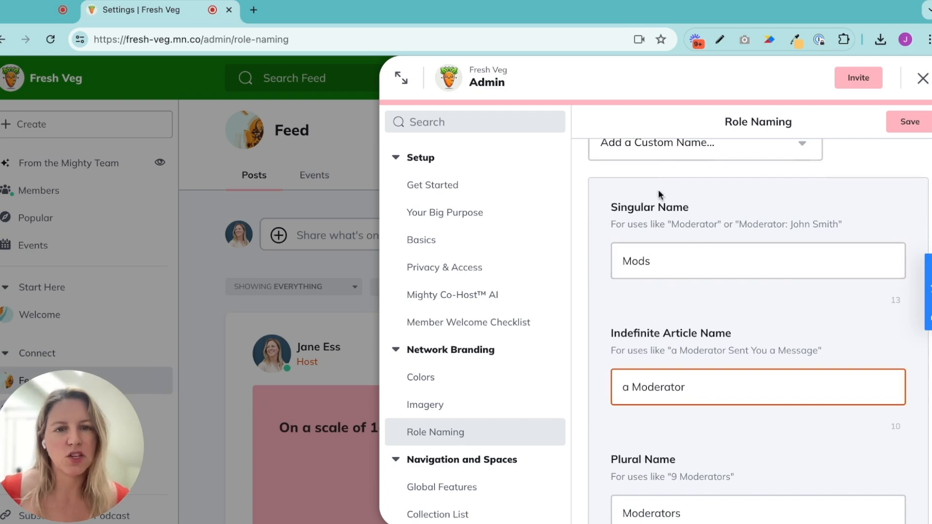
scroll(679, 395, down, 1)
key(BackSpace)
key(BackSpace)
key(BackSpace)
key(BackSpace)
key(BackSpace)
key(BackSpace)
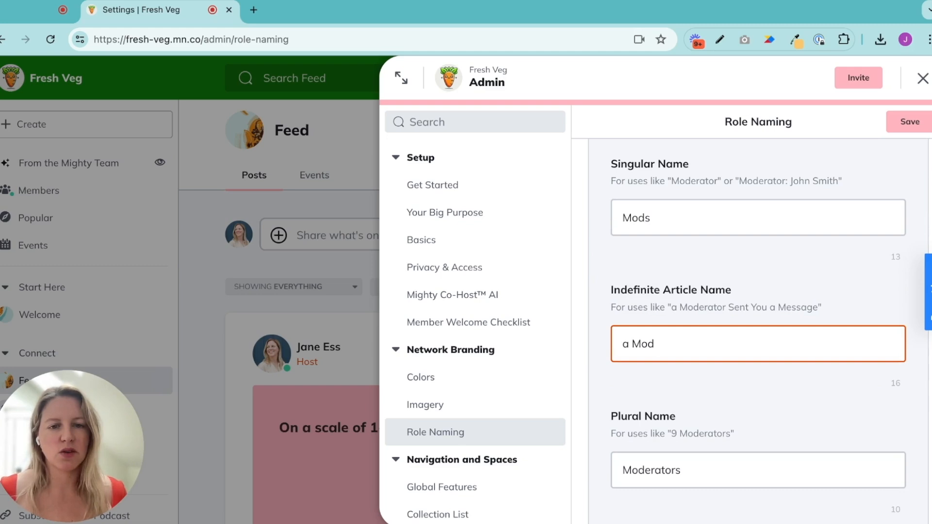
Set the Moderators role's Plural Name to "Mods"
click(688, 472)
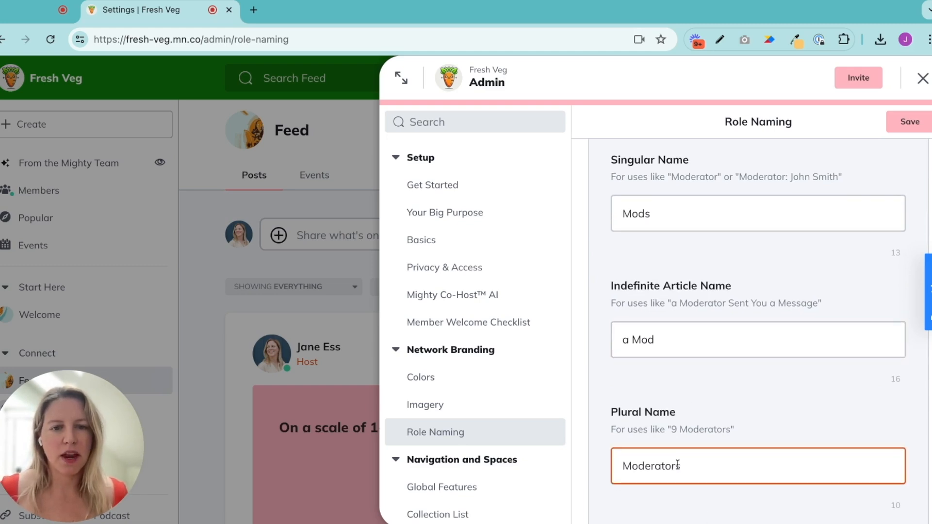
key(shift+Left)
key(shift+Left)
key(shift+Left)
key(shift+Left)
key(shift+Left)
key(shift+Left)
key(shift+Left)
key(shift+Left)
text(ds)
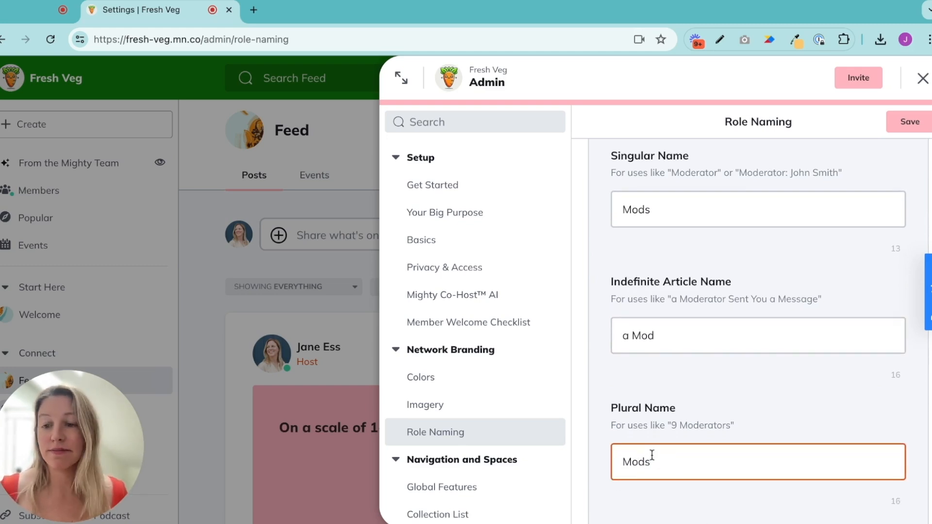
Set the Moderators role's Possessive Plural Name to "Your Mods", then save the role naming and close Admin
scroll(697, 454, down, 4)
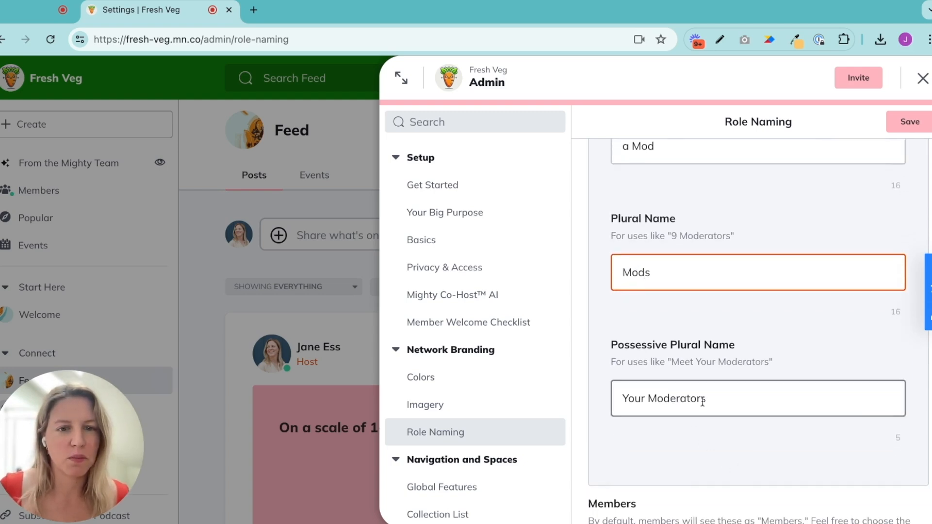
click(705, 399)
key(BackSpace)
key(BackSpace)
key(BackSpace)
key(BackSpace)
key(BackSpace)
key(BackSpace)
key(BackSpace)
text(s)
scroll(705, 397, down, 2)
click(913, 129)
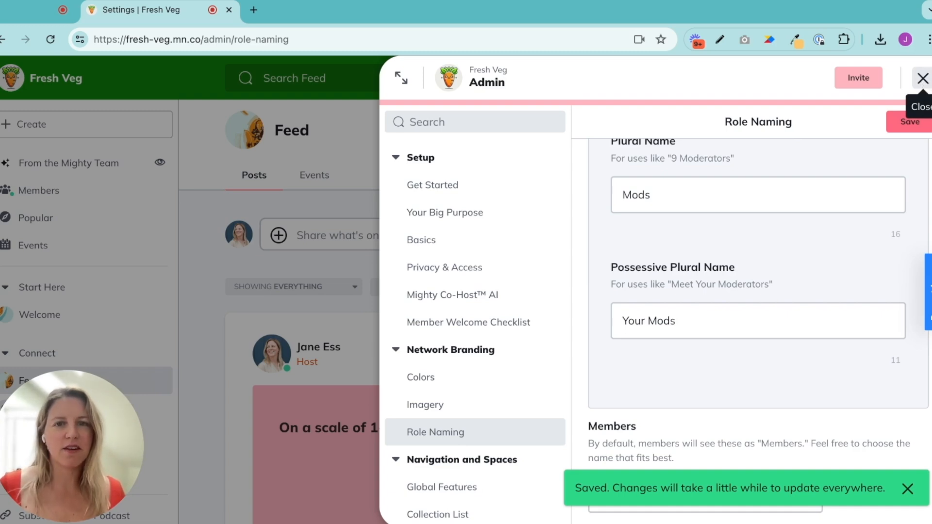
click(923, 79)
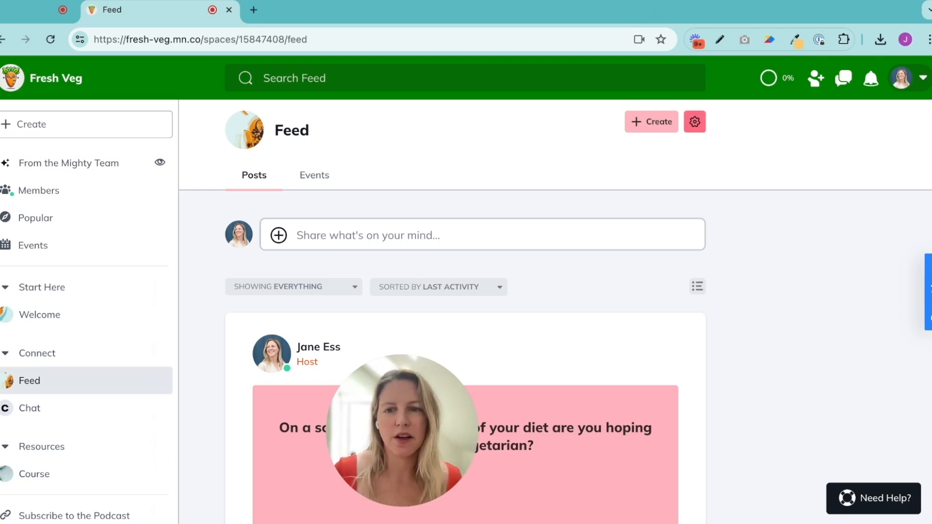
Open the Imagery settings in the Feed space's Space Admin
click(695, 122)
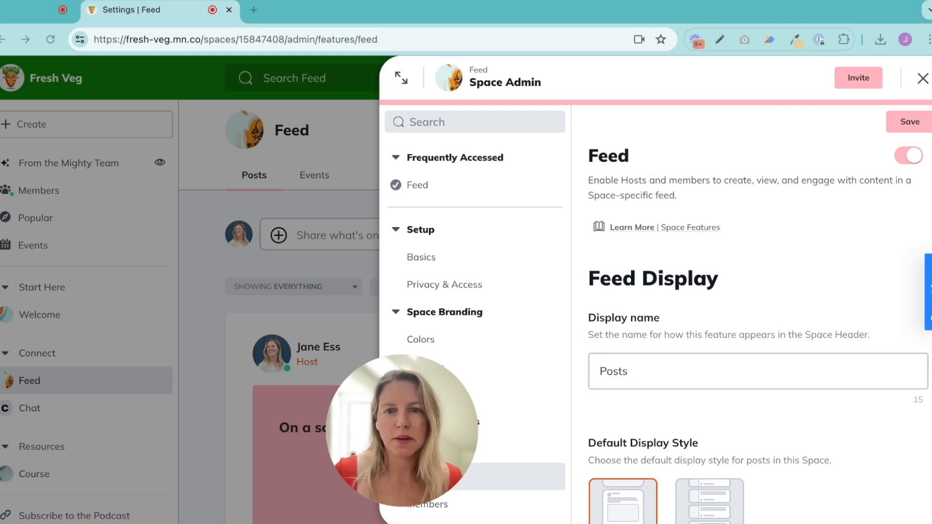
drag(383, 415, 92, 420)
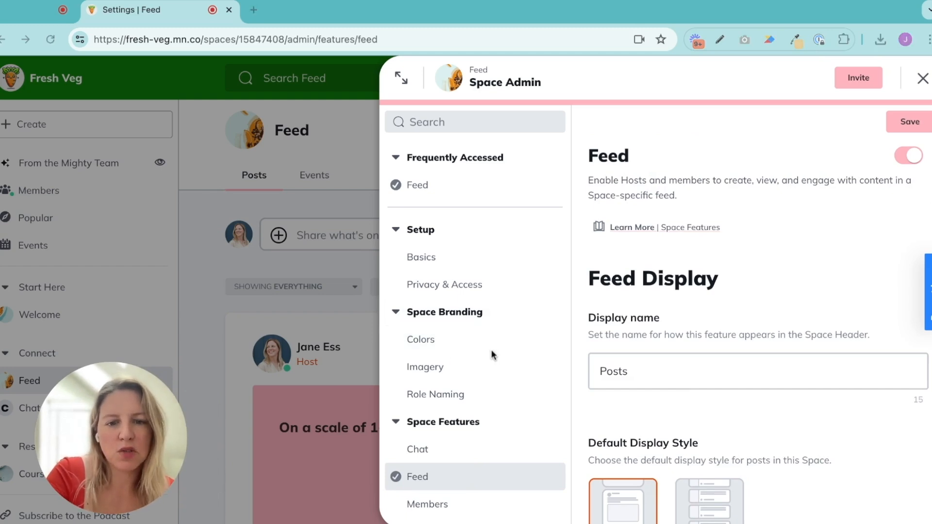
click(441, 370)
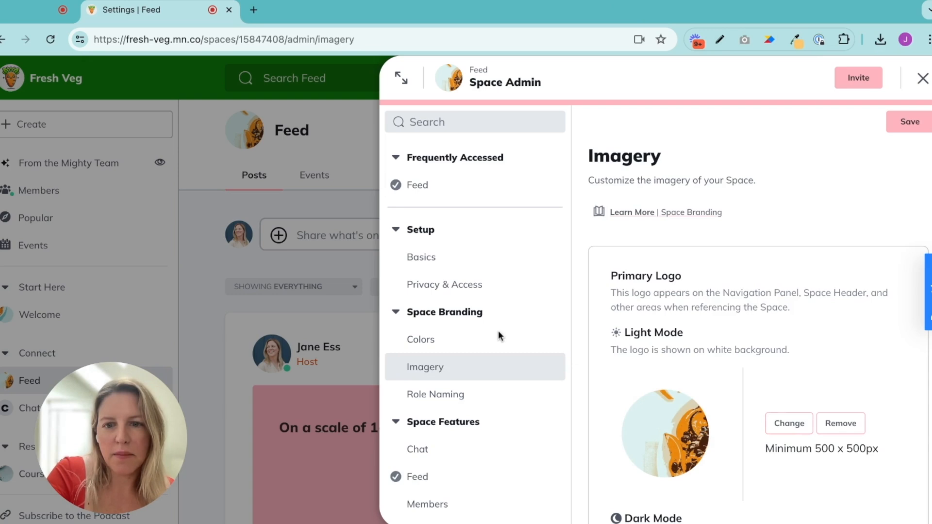
Replace the Feed space's Light Mode primary logo with the solid green image, save it and close Space Admin
click(794, 432)
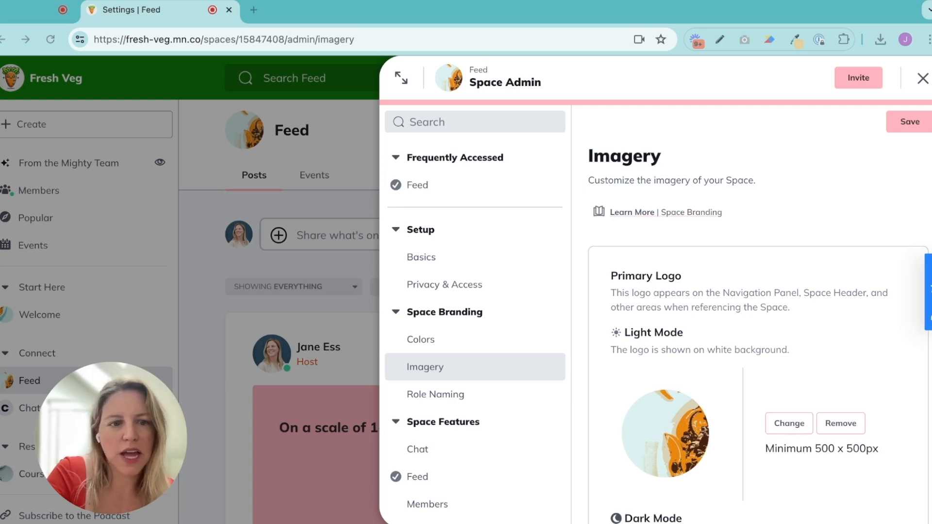
key(Return)
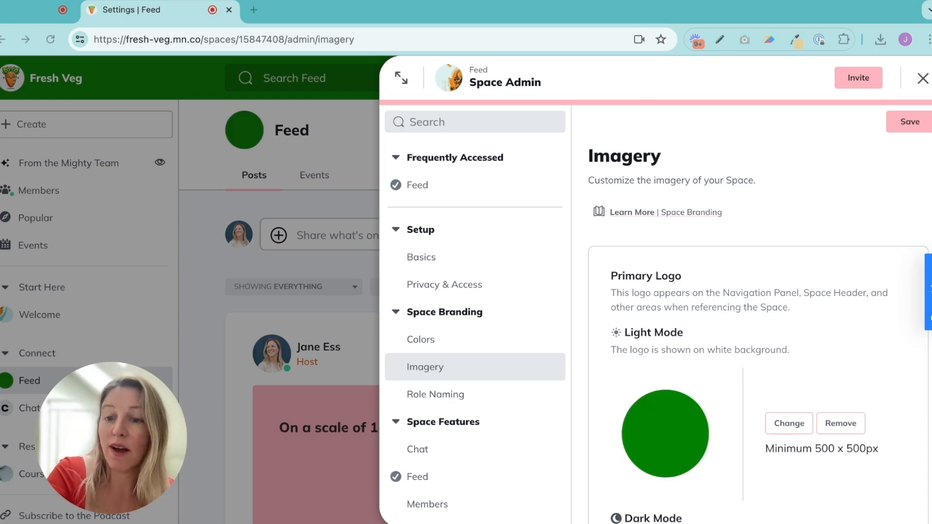
drag(112, 438, 202, 445)
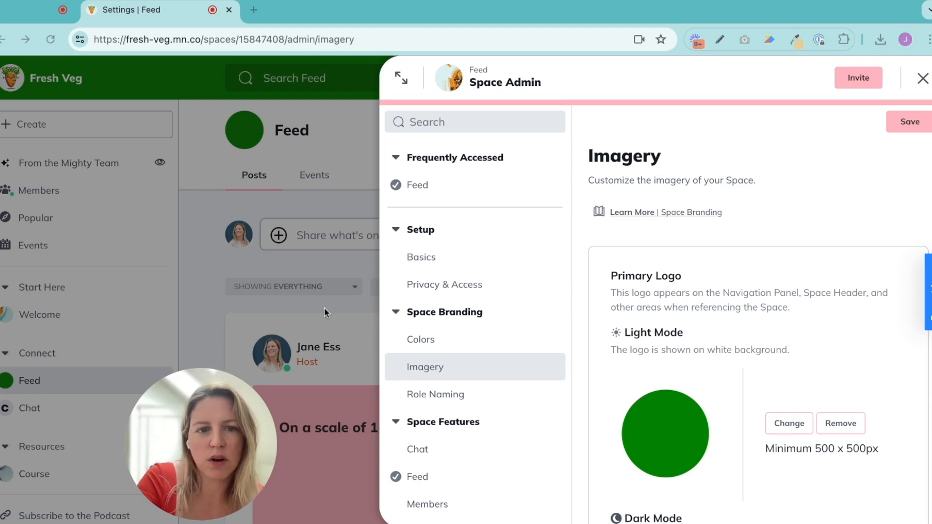
scroll(757, 340, down, 2)
scroll(757, 340, down, 3)
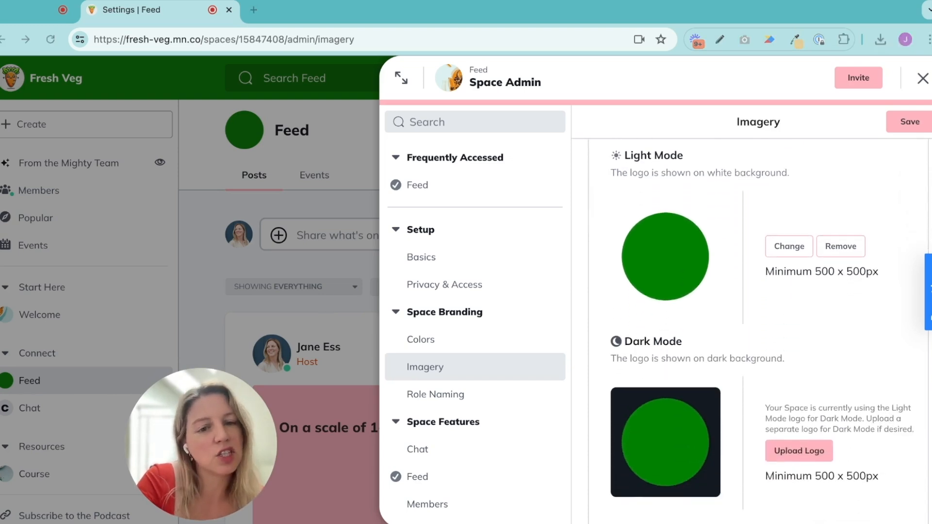
scroll(757, 340, down, 1)
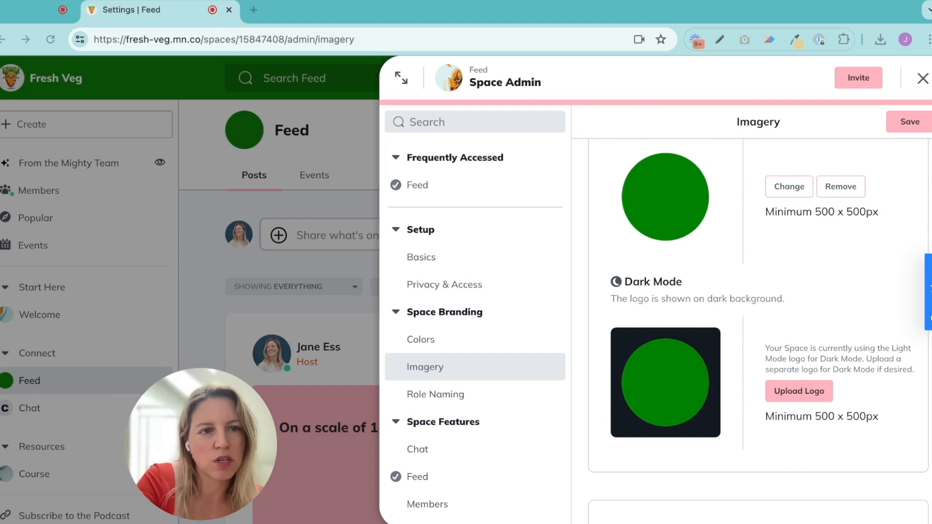
click(910, 121)
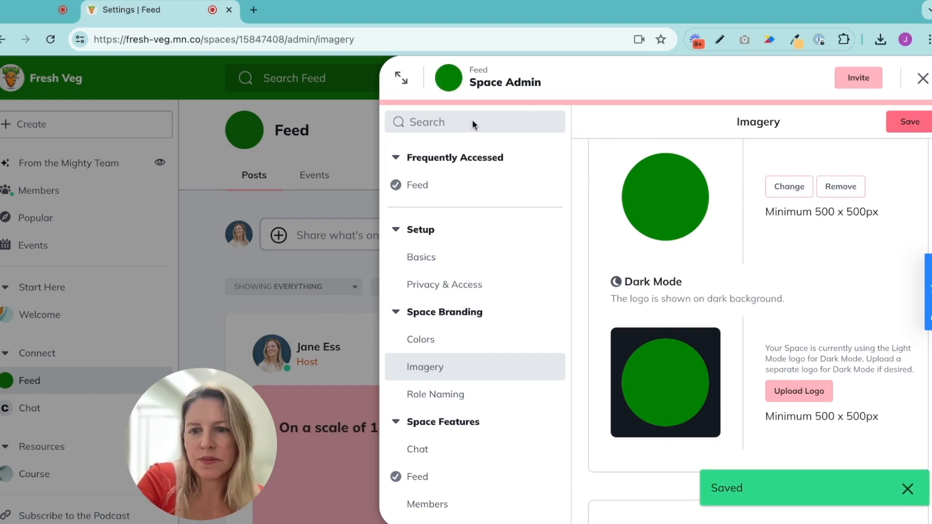
click(921, 80)
Open the Imagery settings in the Chat space's Space Admin
click(30, 410)
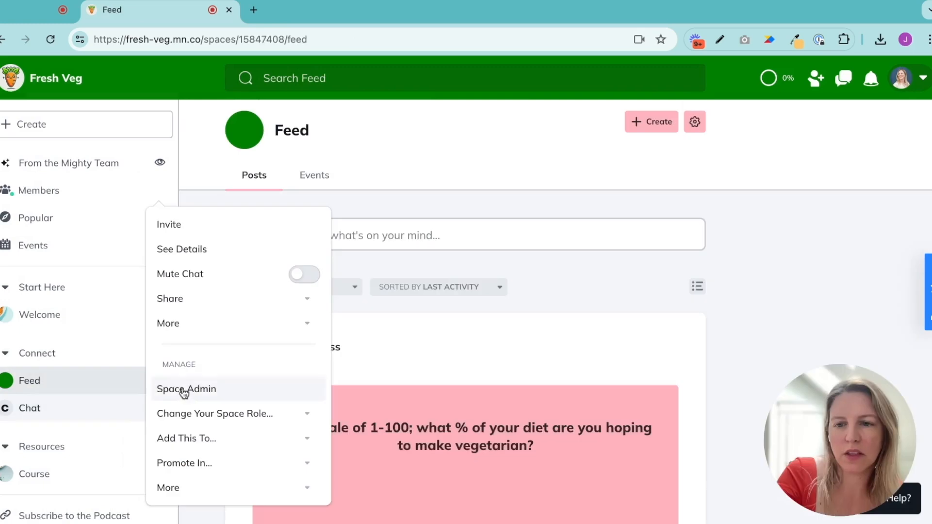
click(183, 390)
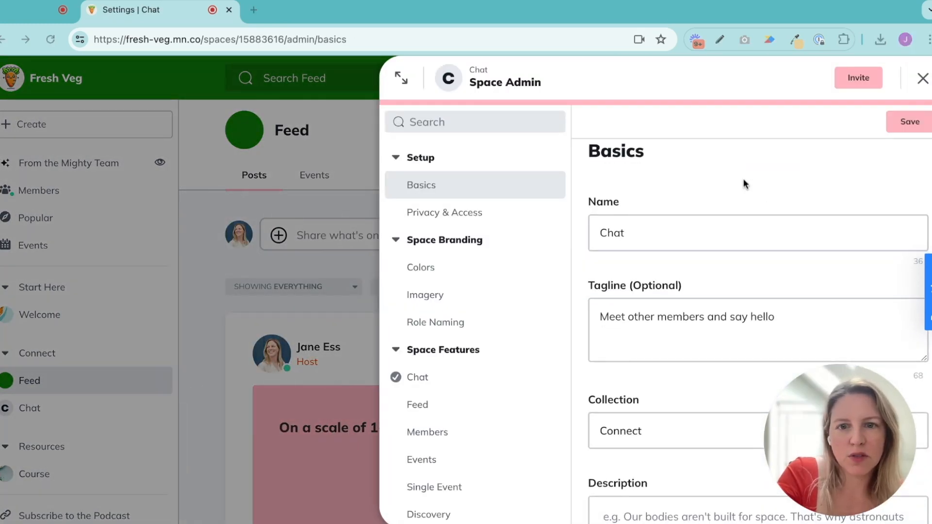
click(478, 295)
scroll(653, 355, down, 2)
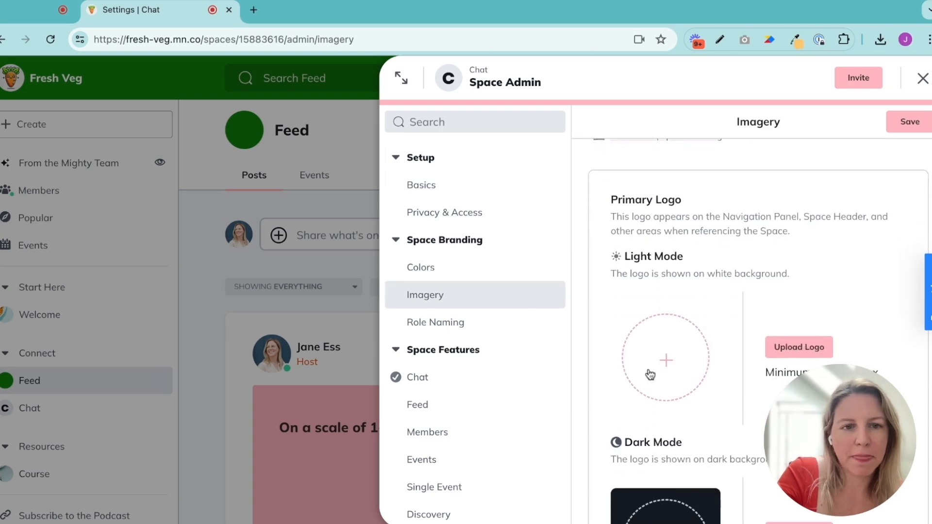
Upload the solid green image as the Chat space's Light Mode primary logo, save it and close Space Admin
click(802, 342)
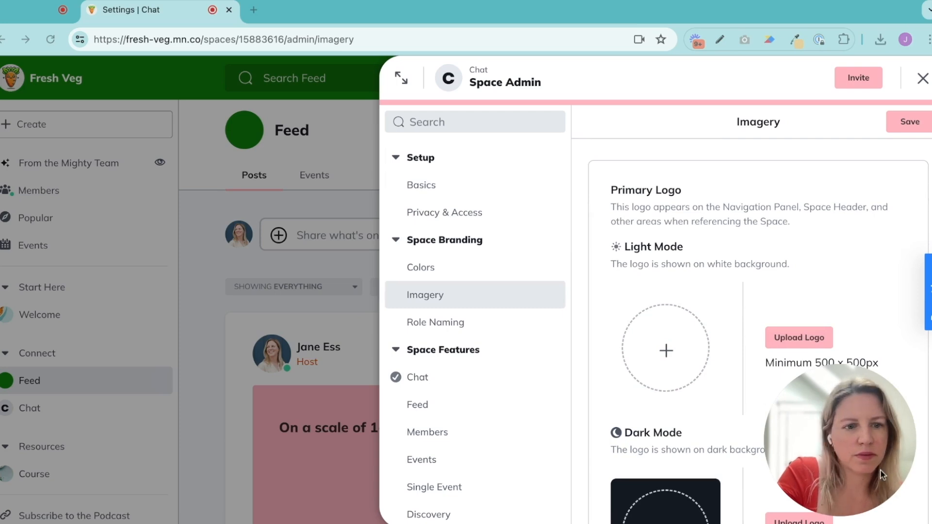
click(902, 127)
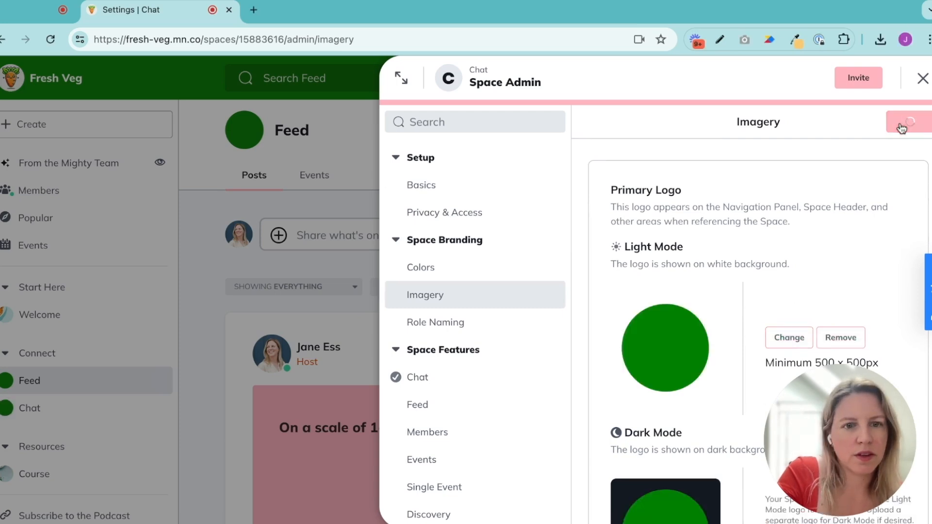
click(269, 42)
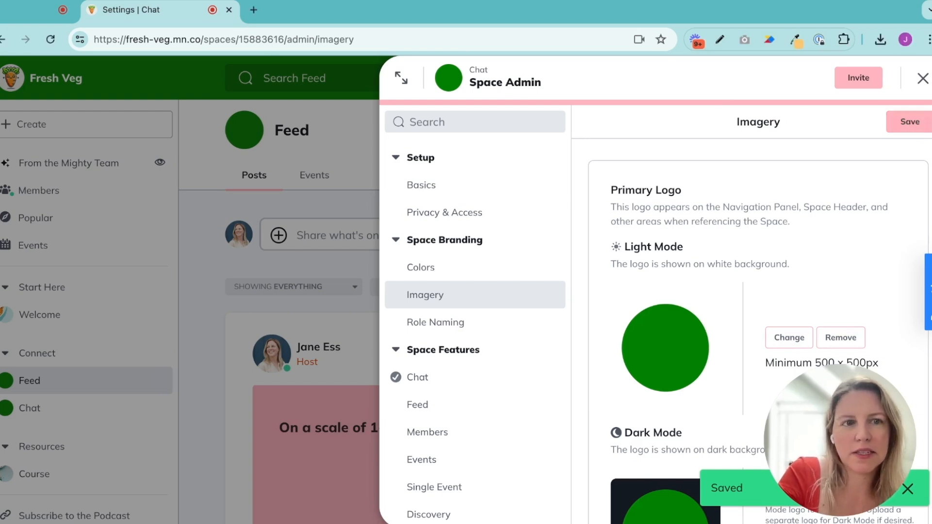
click(922, 78)
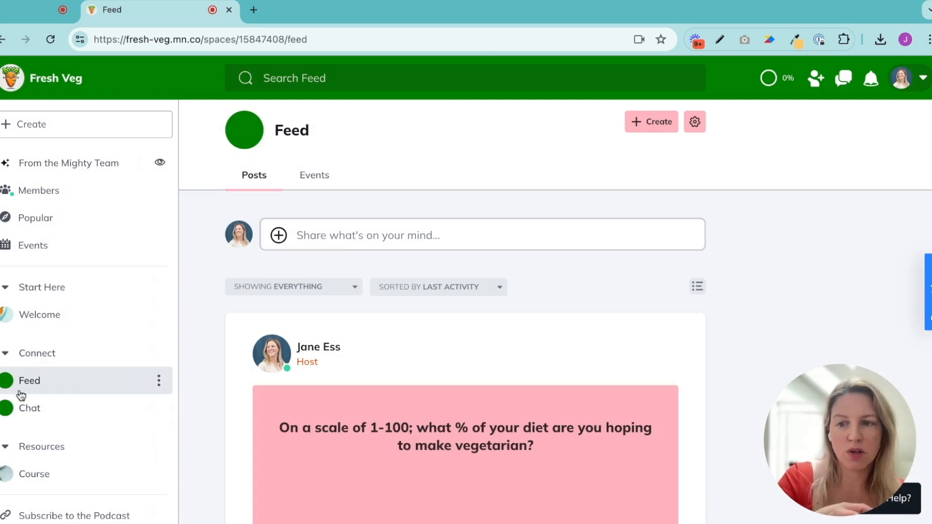
scroll(9, 393, down, 2)
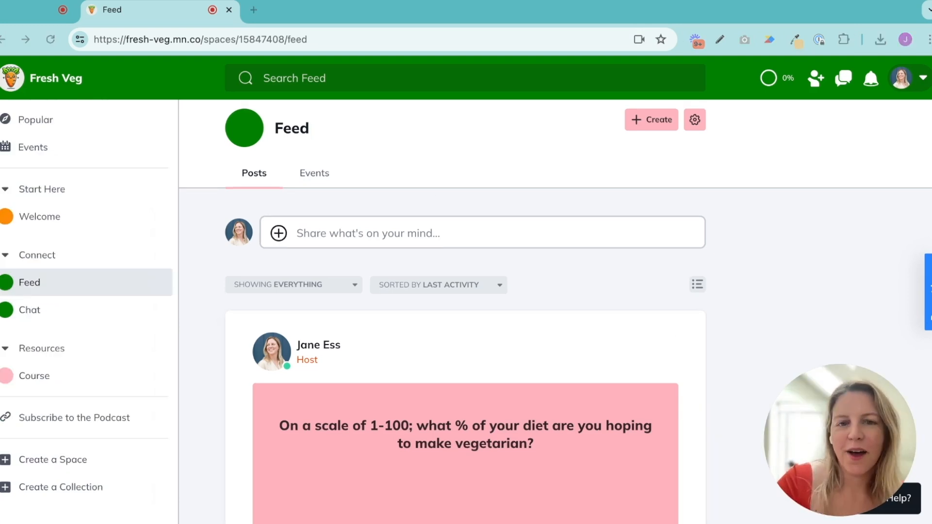
scroll(87, 311, up, 3)
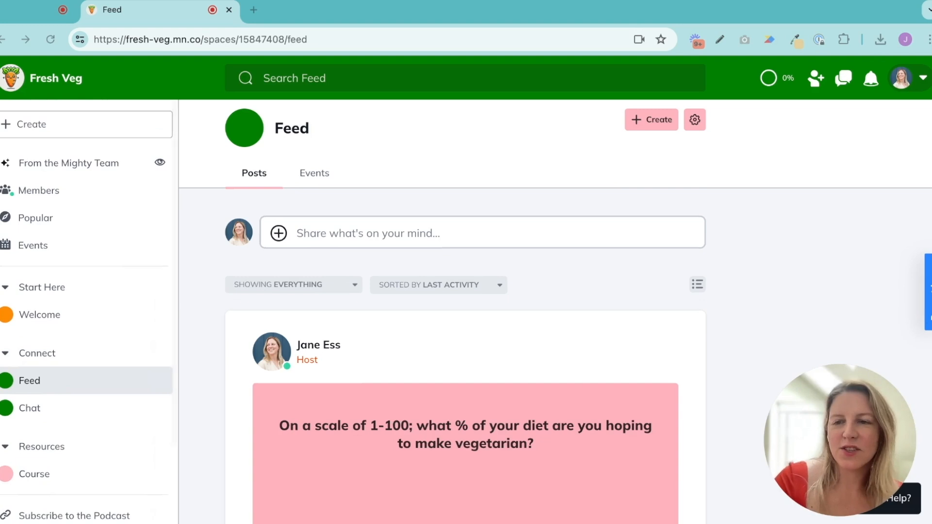
scroll(87, 311, down, 3)
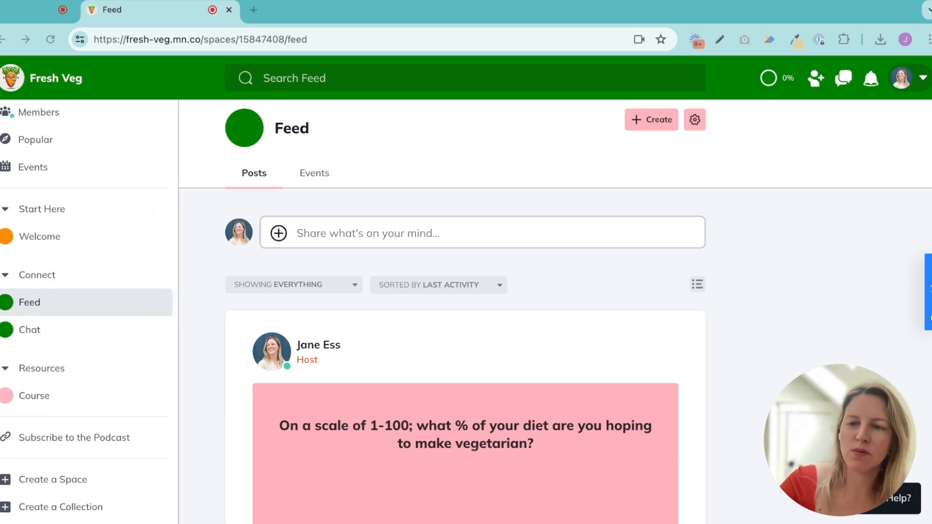
scroll(87, 310, down, 1)
scroll(554, 310, down, 1)
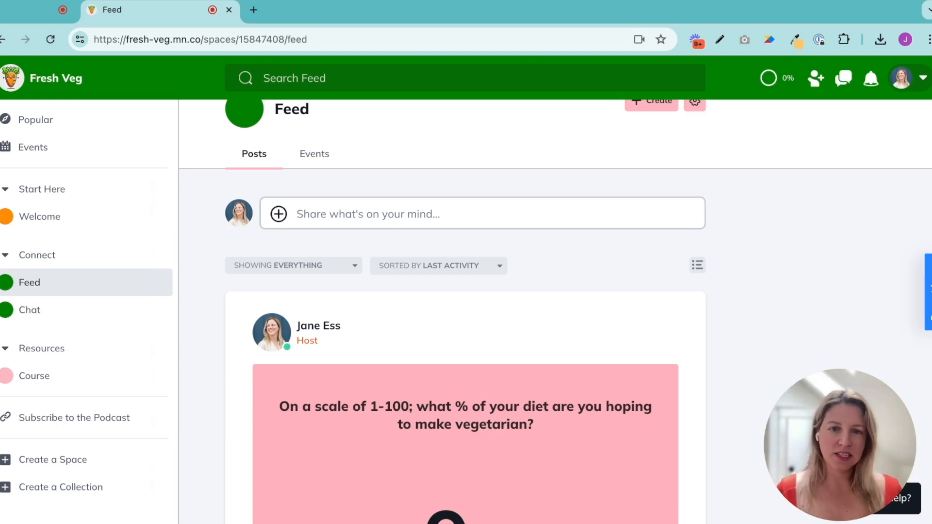
scroll(360, 301, up, 1)
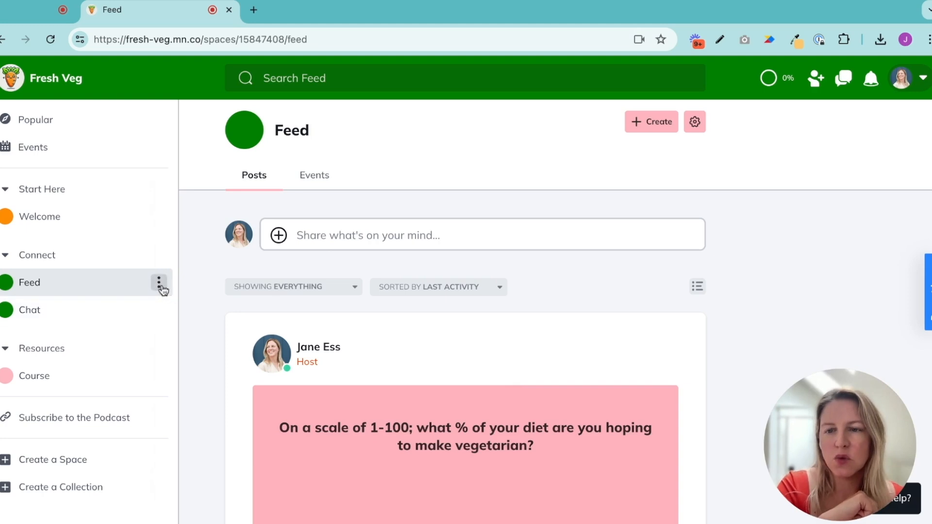
Return to the Feed space's Imagery settings through its Space Admin
click(159, 286)
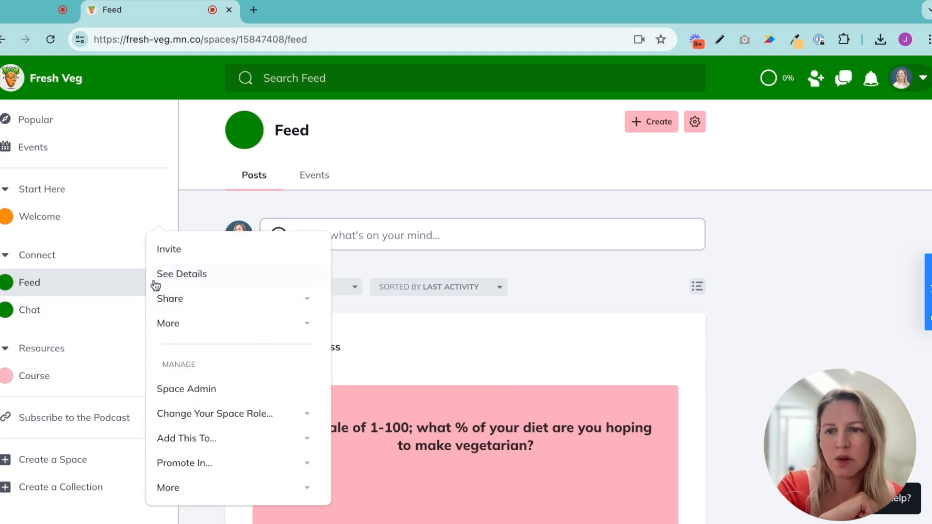
click(172, 390)
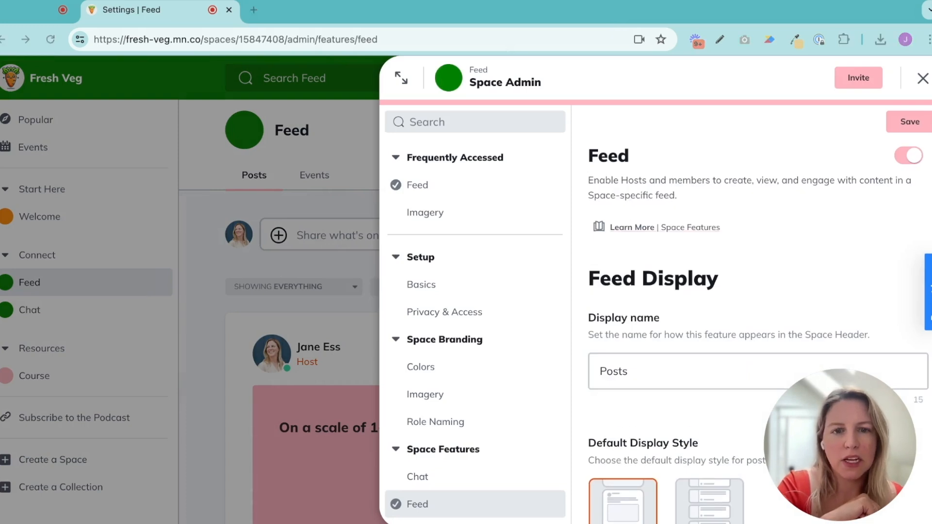
click(447, 397)
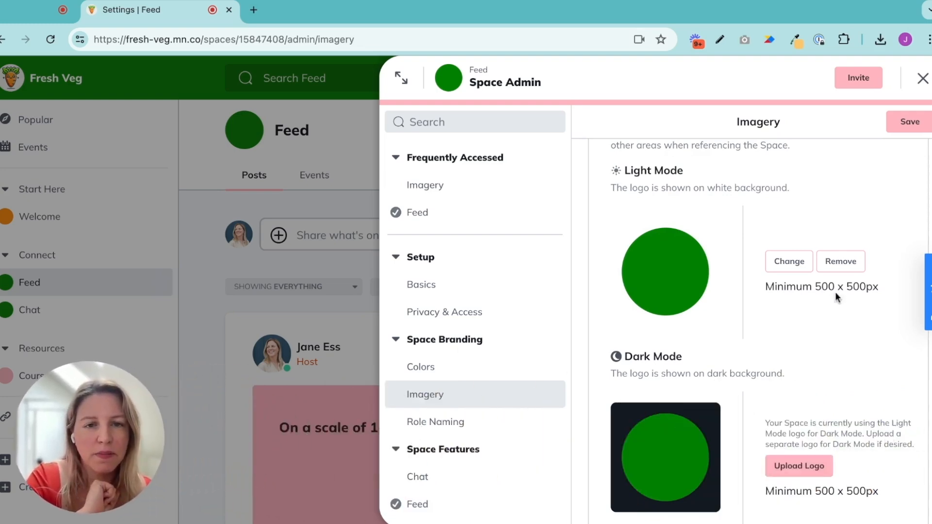
Set the display style of the Feed space's header background image to Fixed Aspect Ratio - Tall
scroll(838, 329, down, 15)
scroll(838, 329, down, 1)
scroll(836, 327, up, 1)
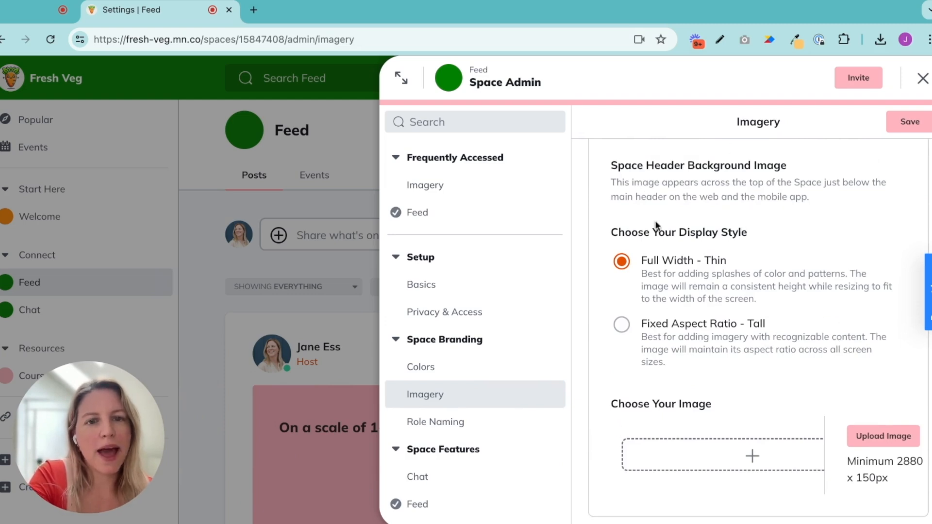
scroll(660, 277, down, 1)
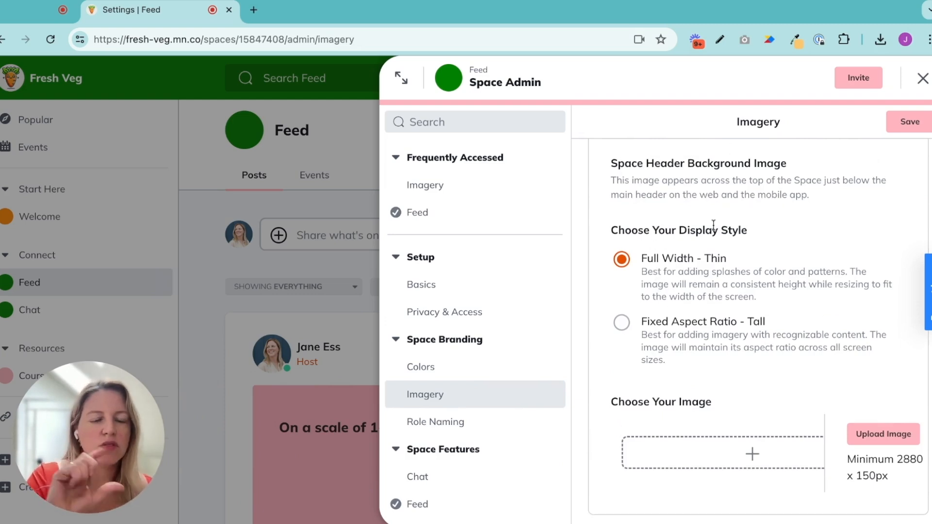
click(622, 324)
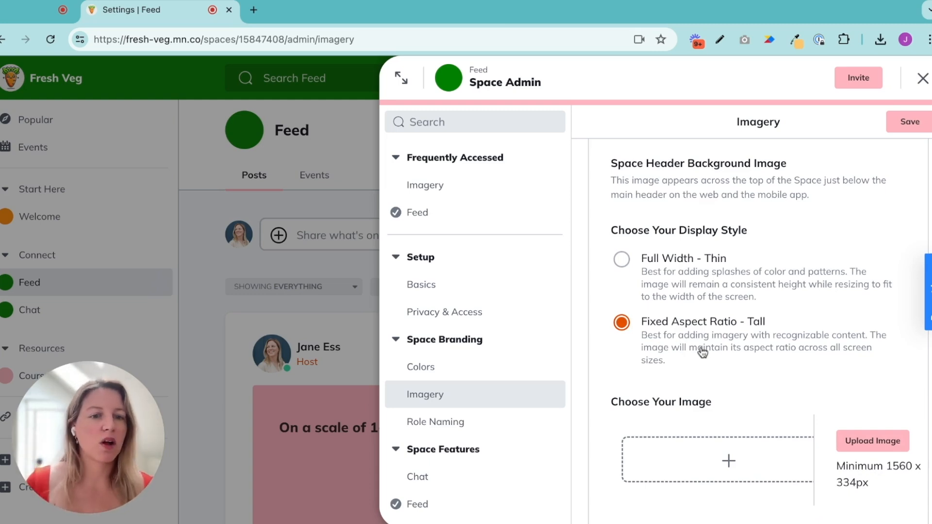
Upload the "Have fun, stay fresh!" banner as the Feed space's header background image, save it and close Space Admin
click(856, 445)
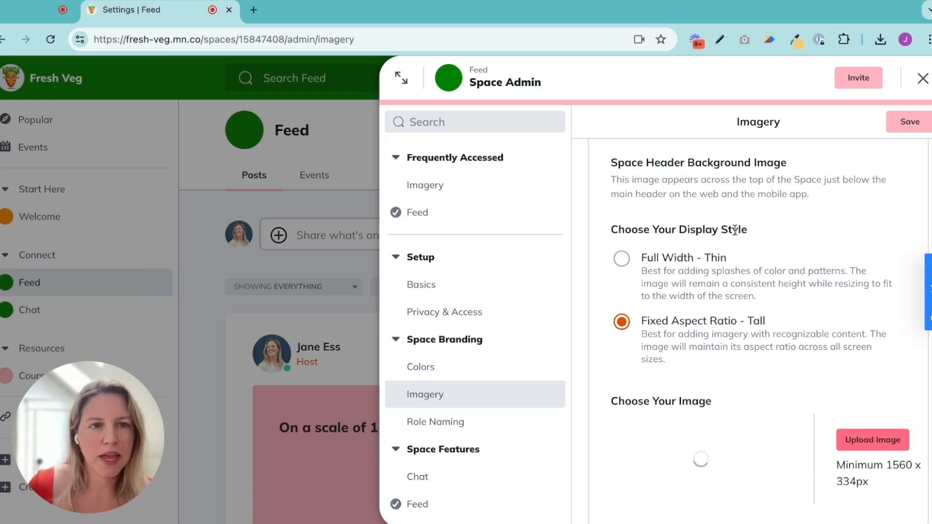
click(909, 126)
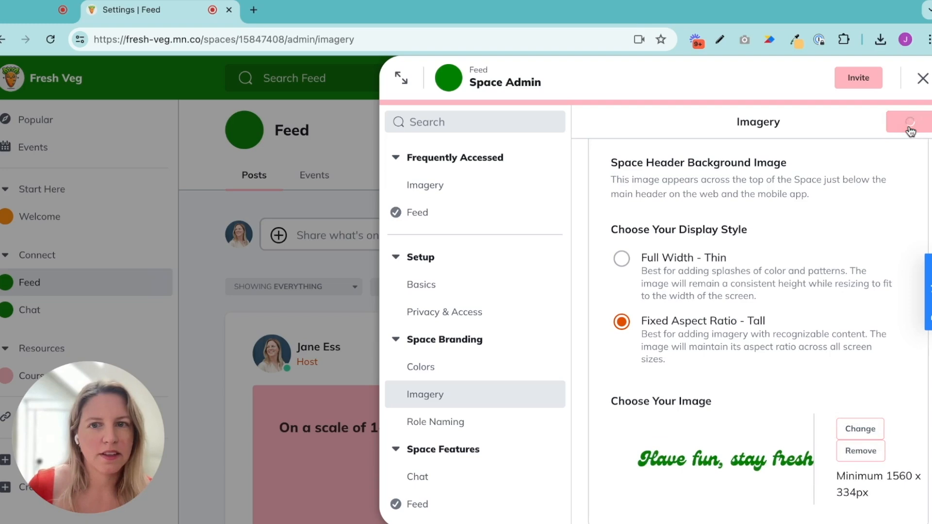
click(922, 79)
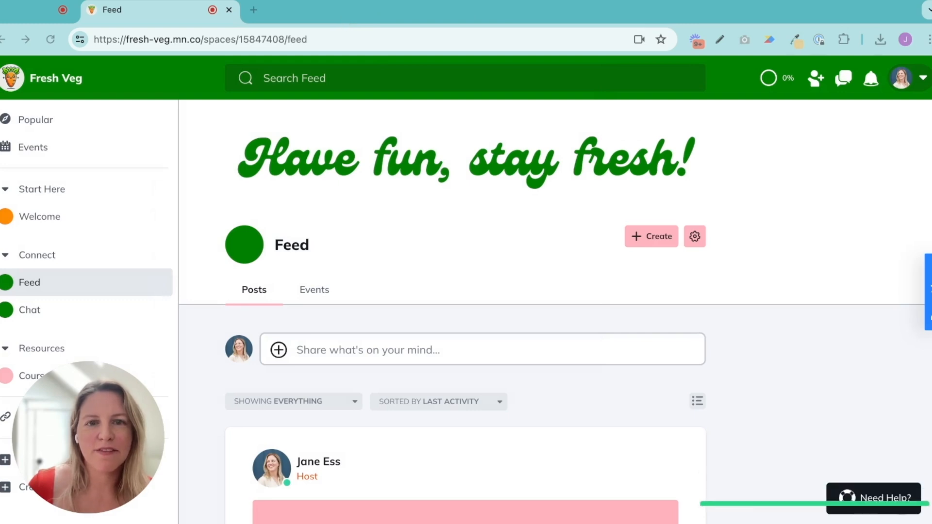
scroll(465, 316, down, 4)
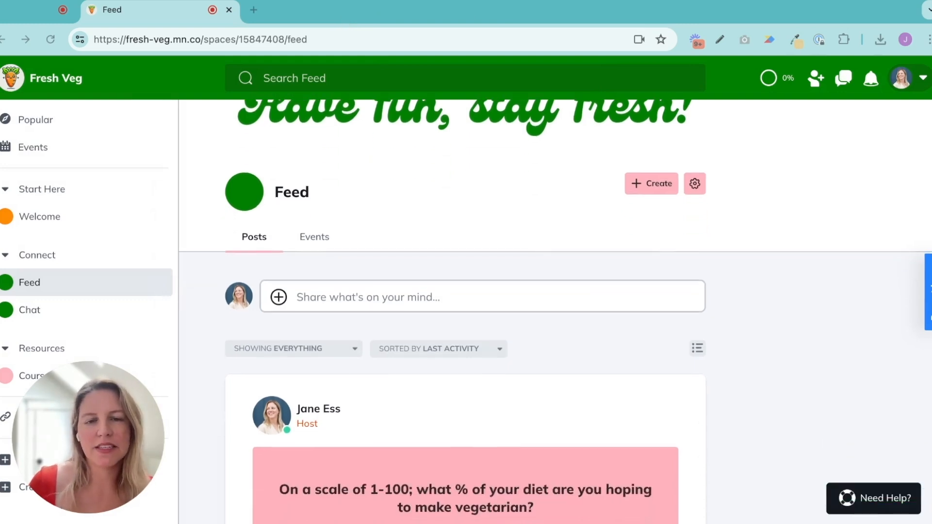
scroll(465, 316, up, 4)
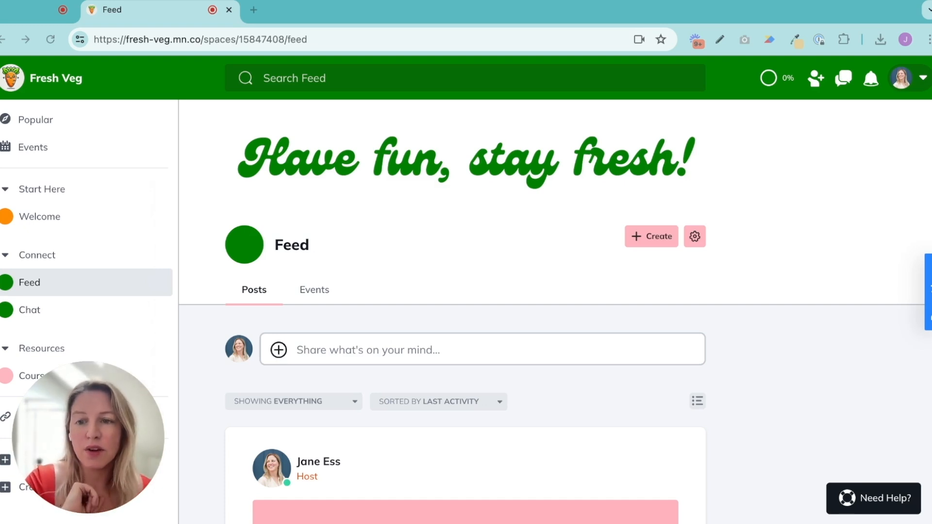
Open the Course space's Space Admin and go to the Space Header Background Image section of its Imagery settings
click(164, 381)
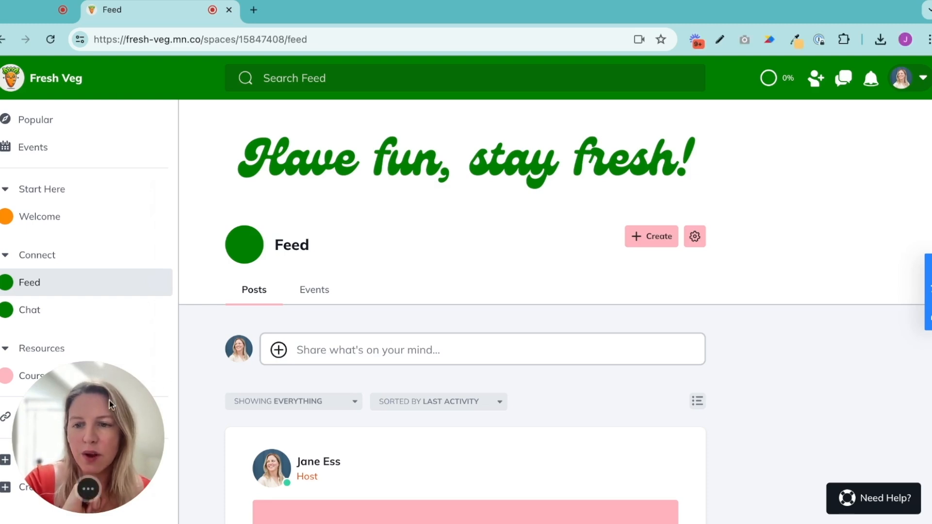
click(161, 378)
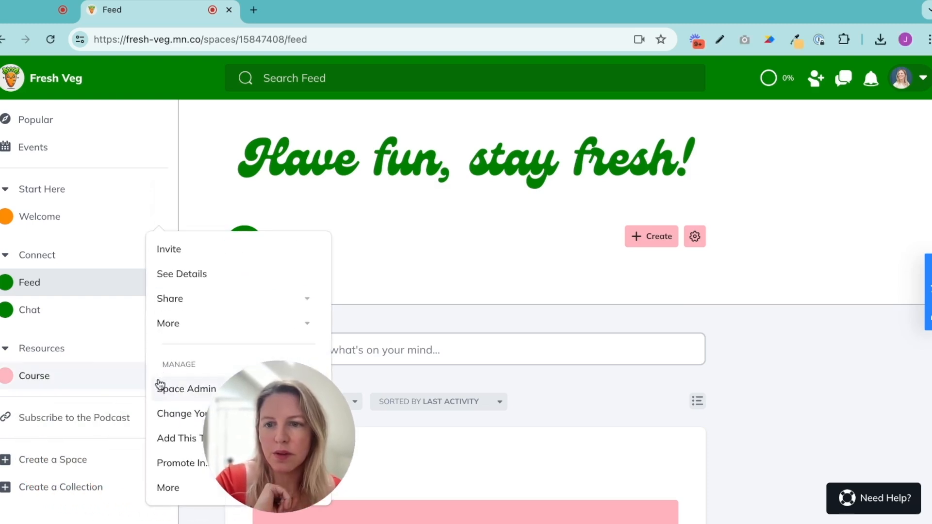
click(177, 388)
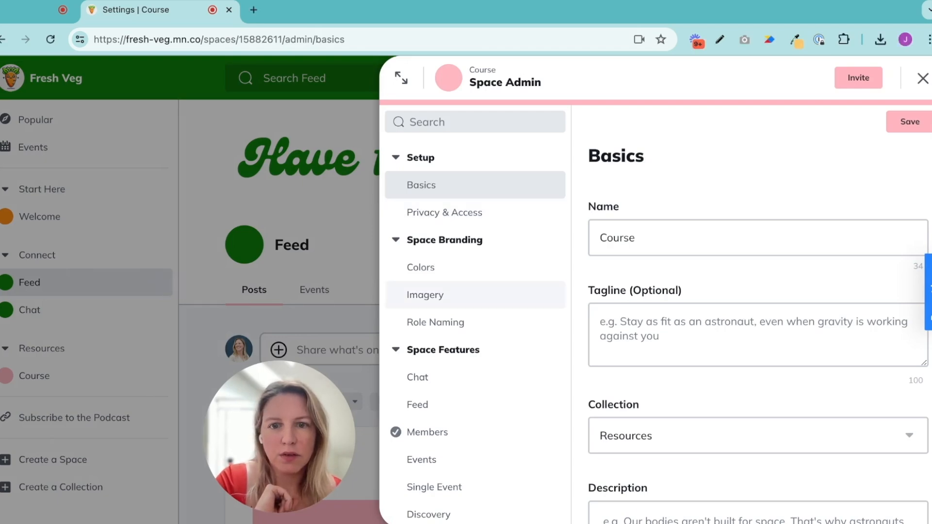
click(425, 295)
scroll(759, 369, down, 10)
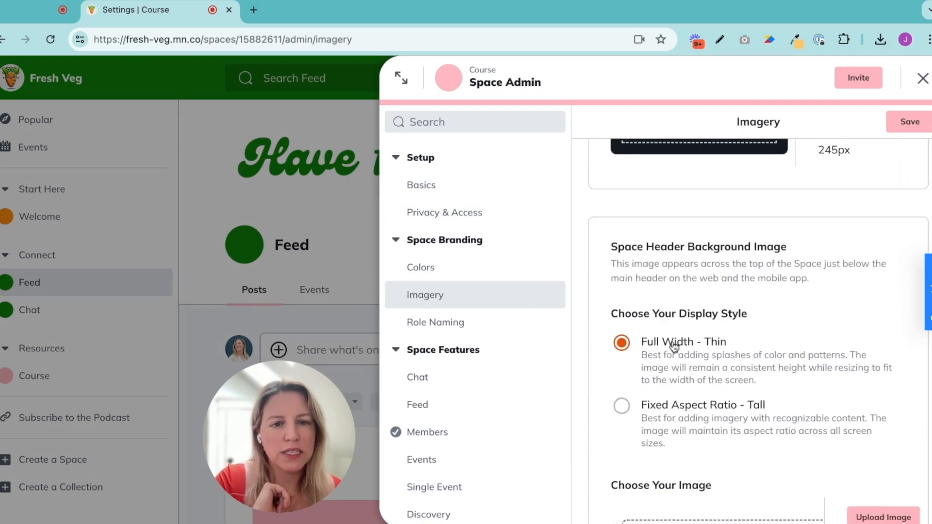
Upload the green leafy vegetable photo as the Course space's Full Width - Thin header background image, save it and close Space Admin
scroll(686, 348, down, 2)
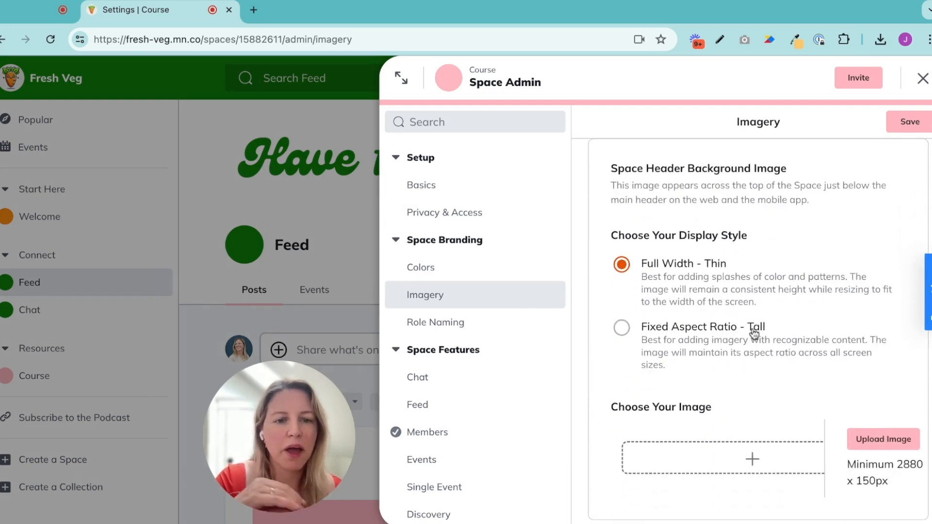
click(867, 438)
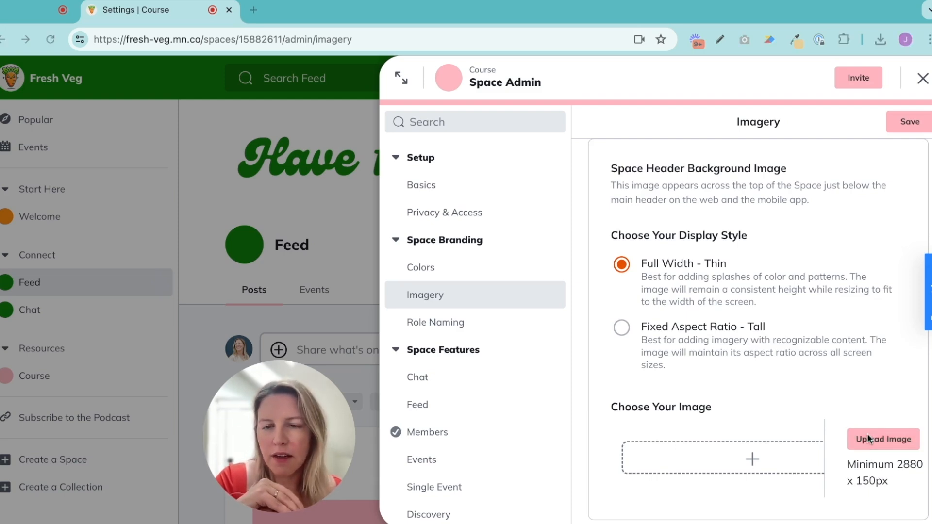
click(743, 307)
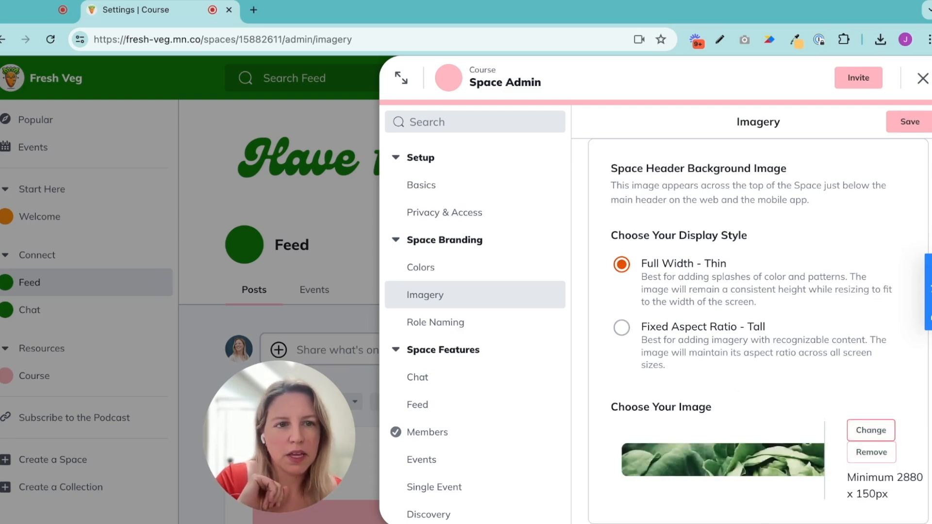
click(911, 124)
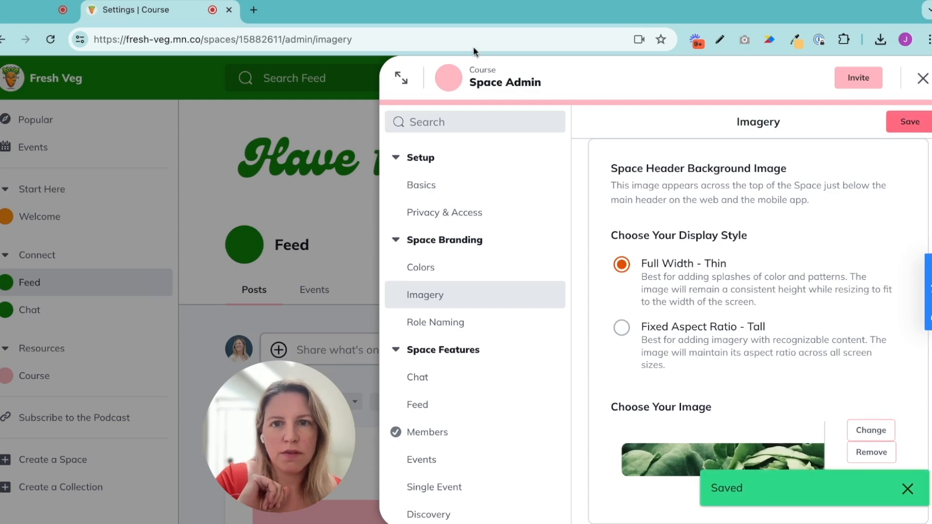
click(922, 79)
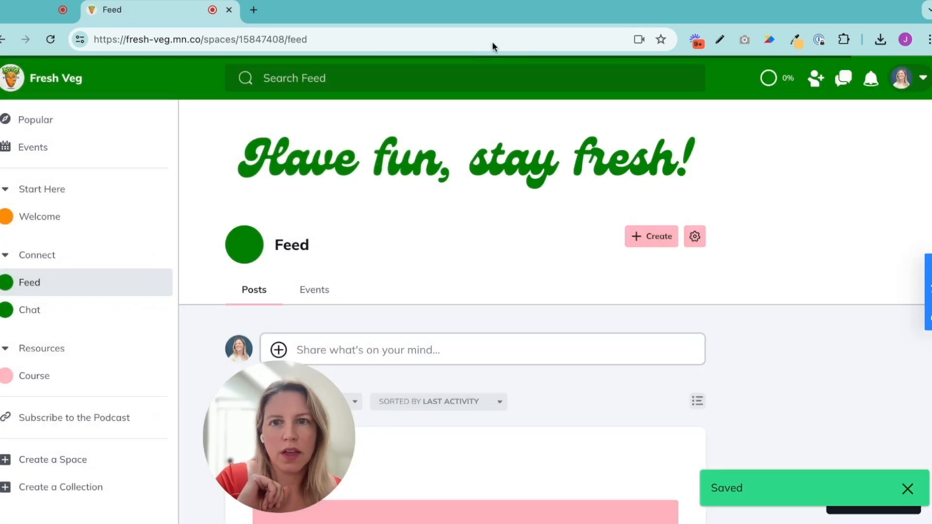
Review the branding of the Course, Welcome, Feed and Chat spaces by visiting each one, ending on Course
click(56, 378)
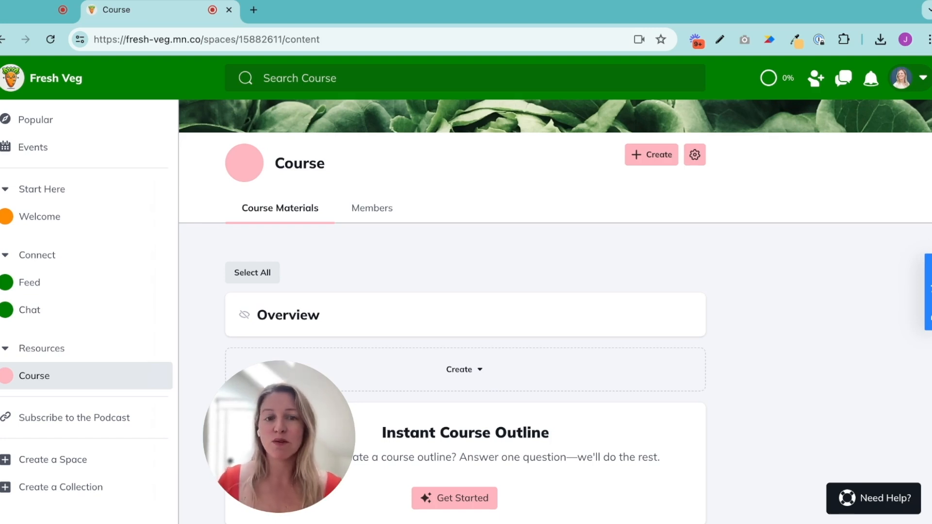
click(56, 217)
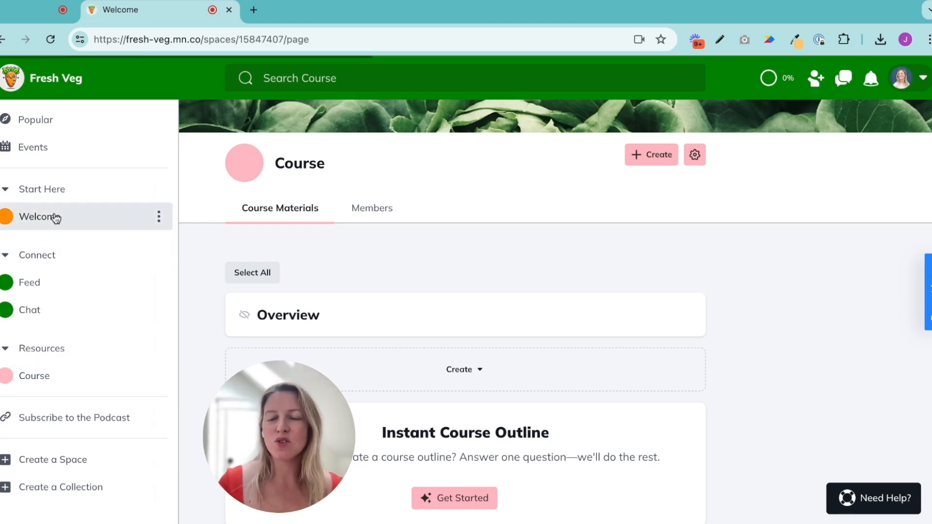
click(34, 284)
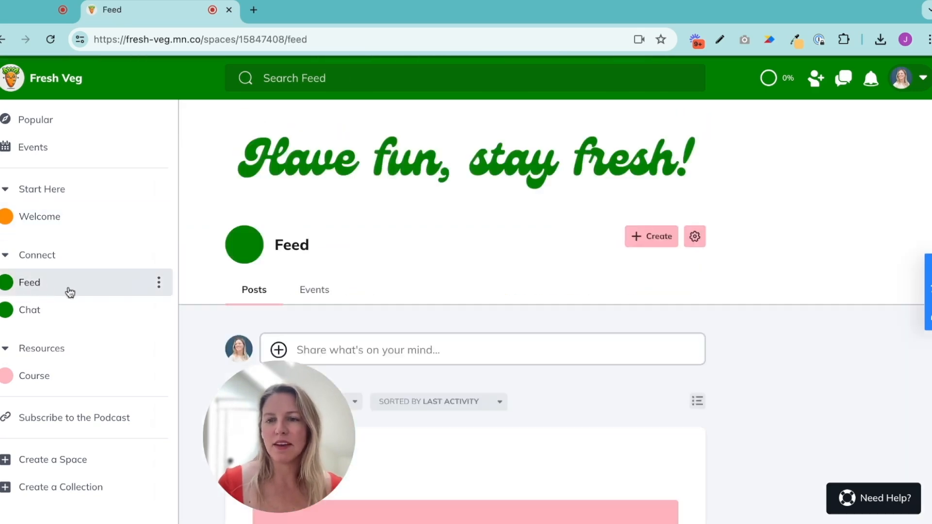
click(51, 314)
click(40, 378)
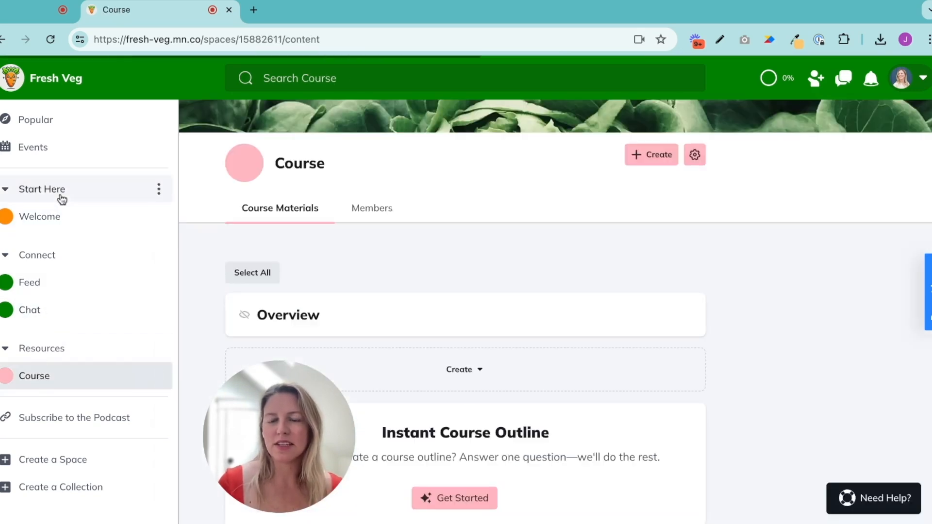